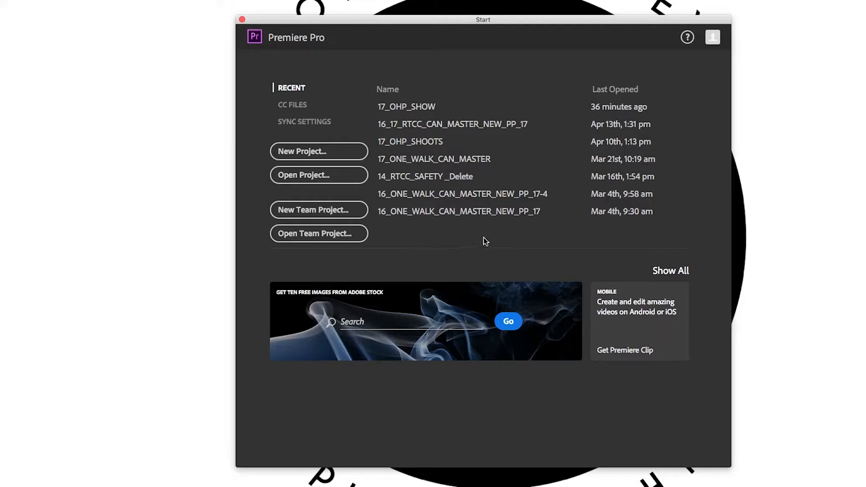
# Step: Create a new project named 17_BEGINNER_TUTORIAL, reviewing its scratch disk and general settings
pyautogui.click(330, 156)
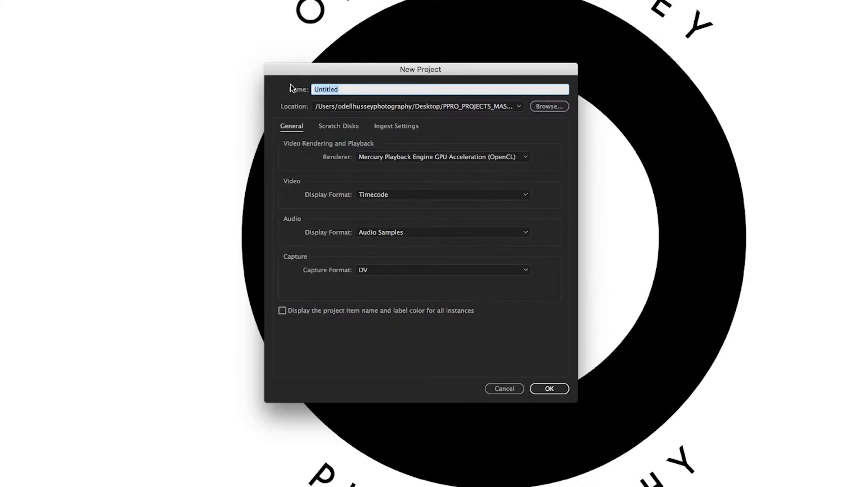
pyautogui.write('17_BEGINNER_TUTORIAL')
pyautogui.click(564, 109)
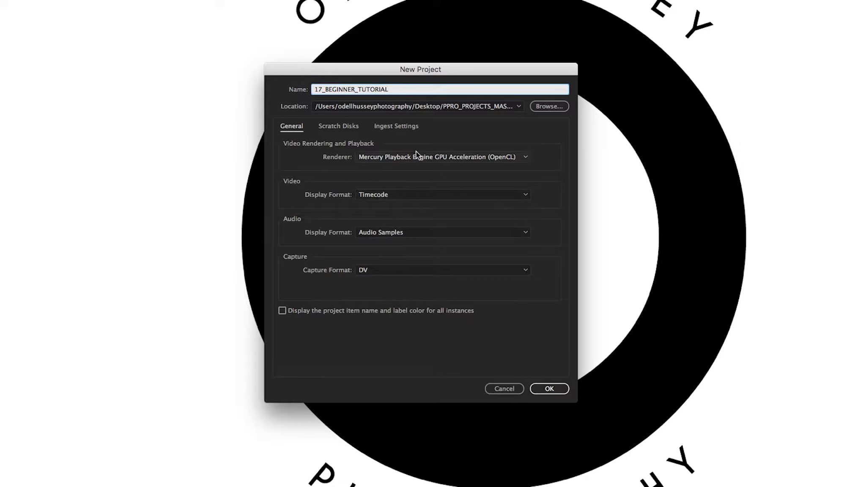
pyautogui.click(342, 126)
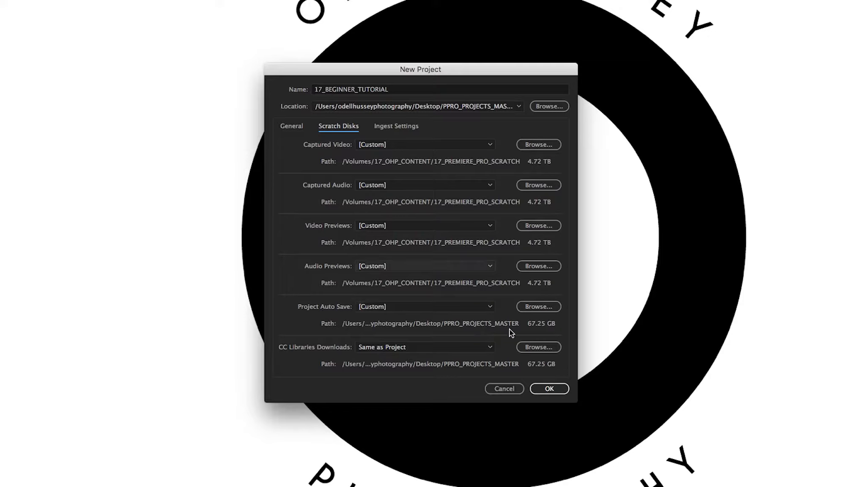
pyautogui.click(292, 125)
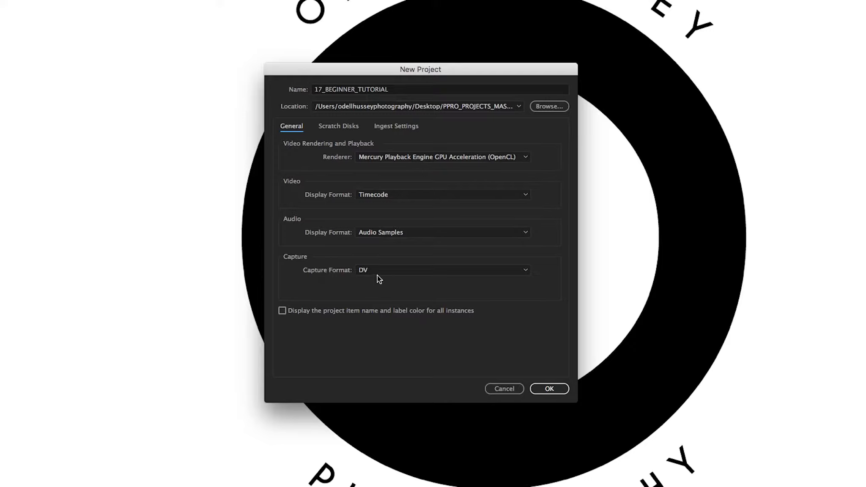
pyautogui.click(549, 389)
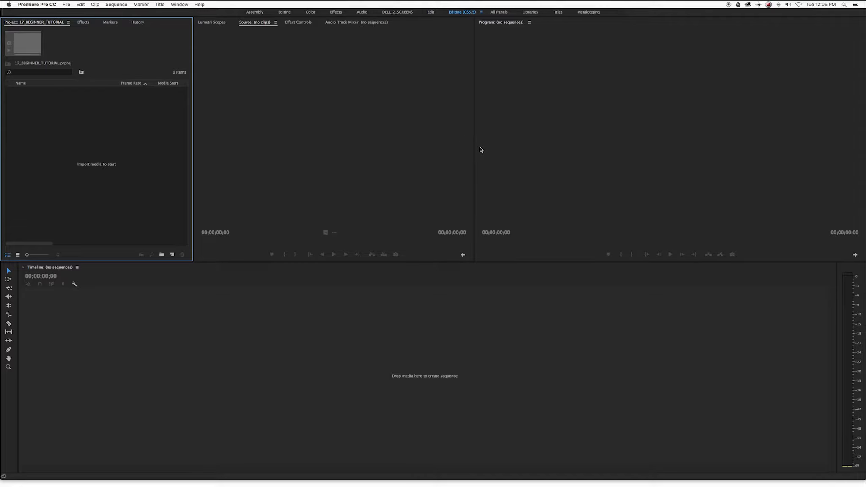
# Step: Review the general and media cache preferences of the program
pyautogui.click(47, 5)
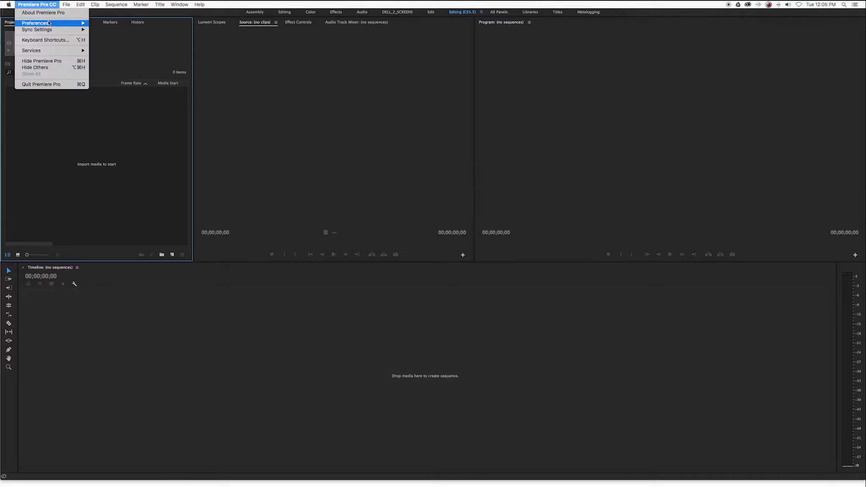
pyautogui.moveTo(49, 24)
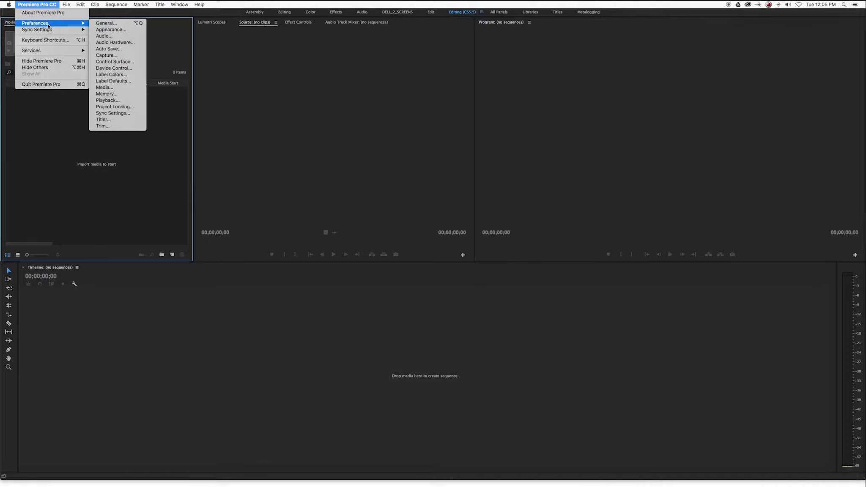
pyautogui.click(106, 23)
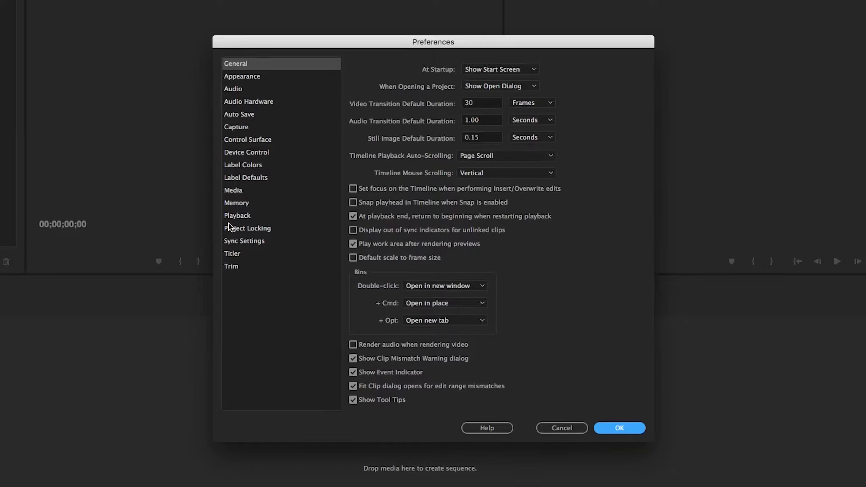
pyautogui.moveTo(353, 43); pyautogui.dragTo(332, 26)
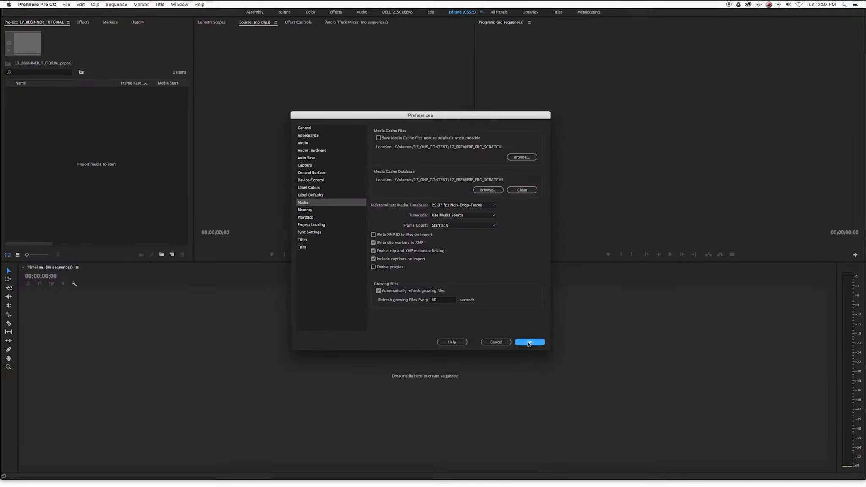
pyautogui.click(528, 344)
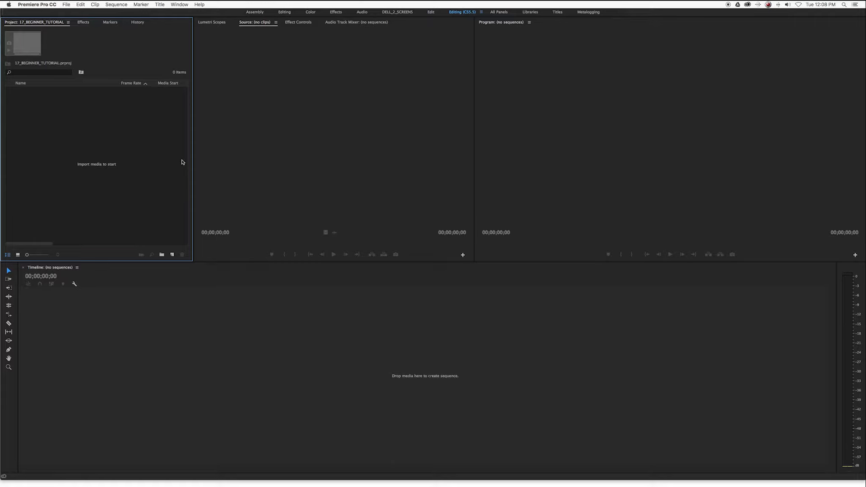
# Step: Start a media import and browse to the 17_OHP_CONTENT drive
pyautogui.keyDown('ctrl'); pyautogui.click(89, 158); pyautogui.keyUp('ctrl')
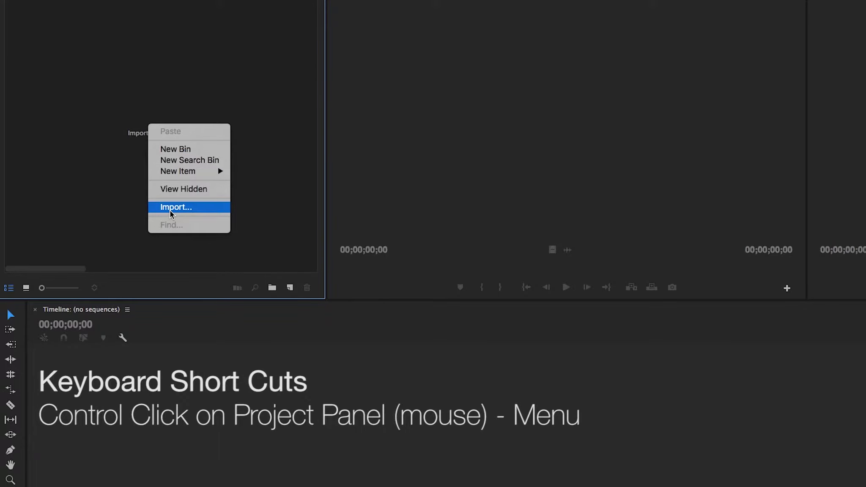
pyautogui.click(103, 193)
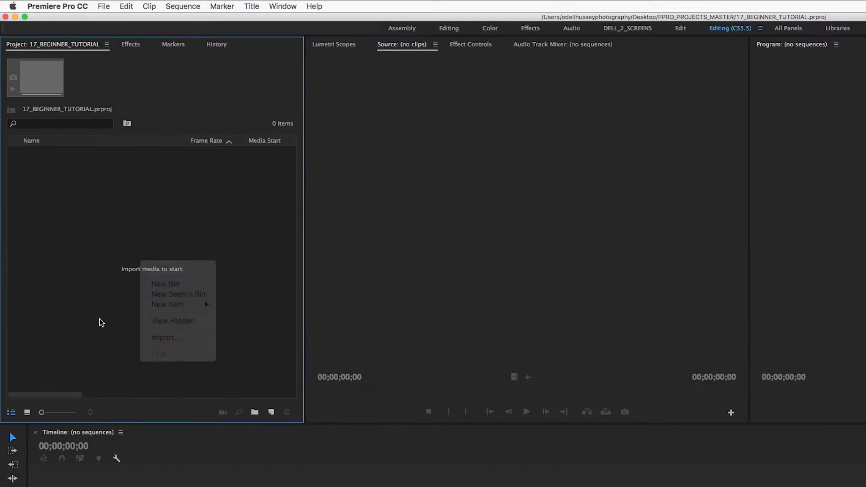
pyautogui.click(106, 6)
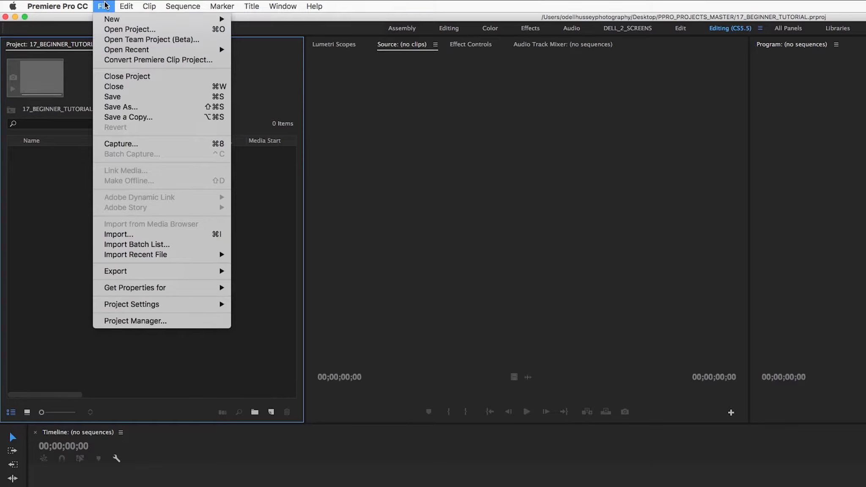
pyautogui.moveTo(120, 255)
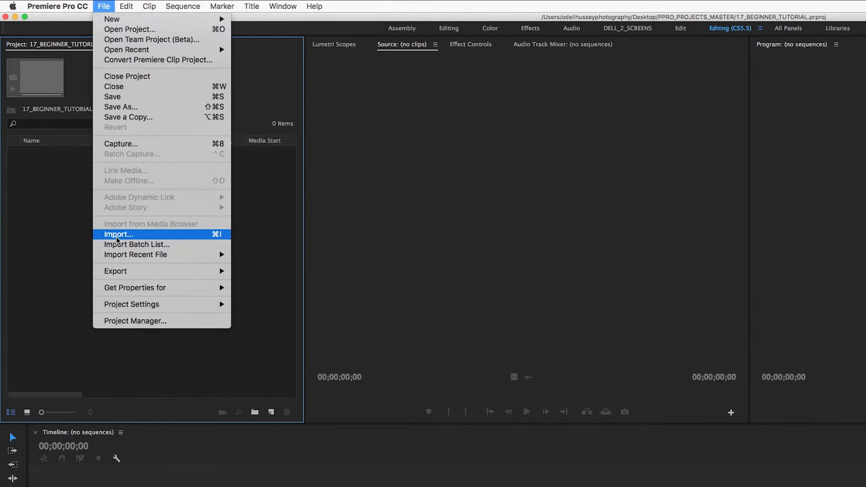
pyautogui.click(116, 236)
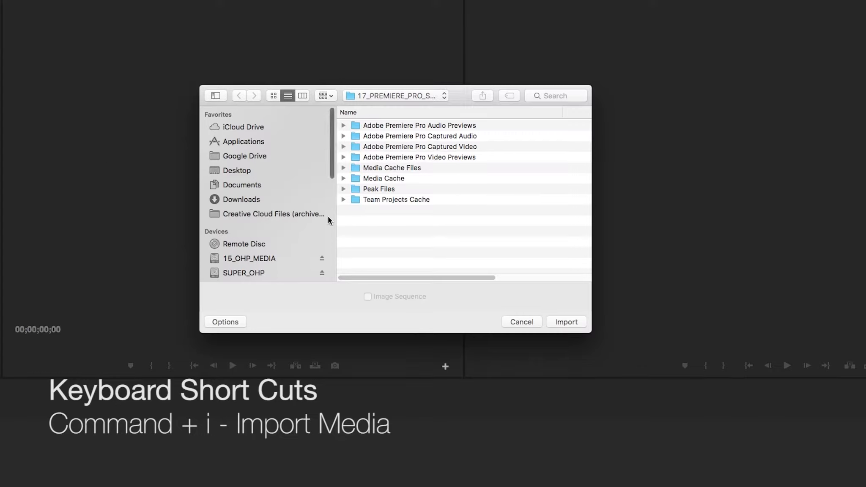
pyautogui.click(389, 95)
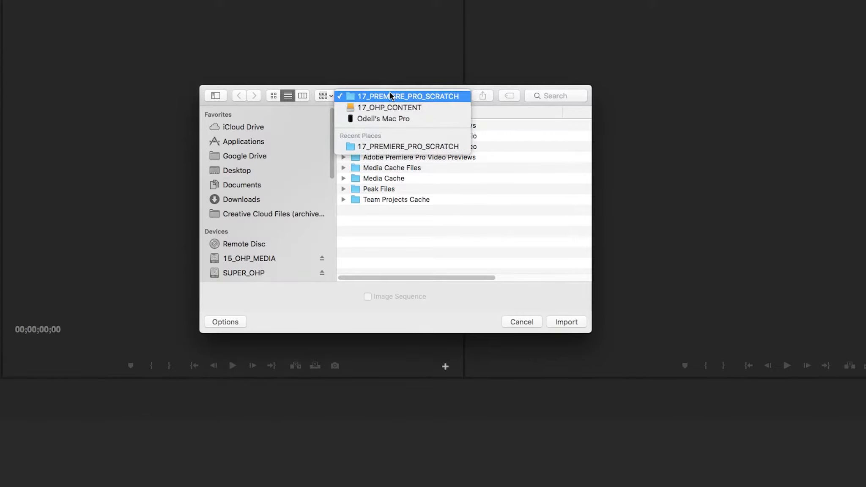
pyautogui.click(389, 106)
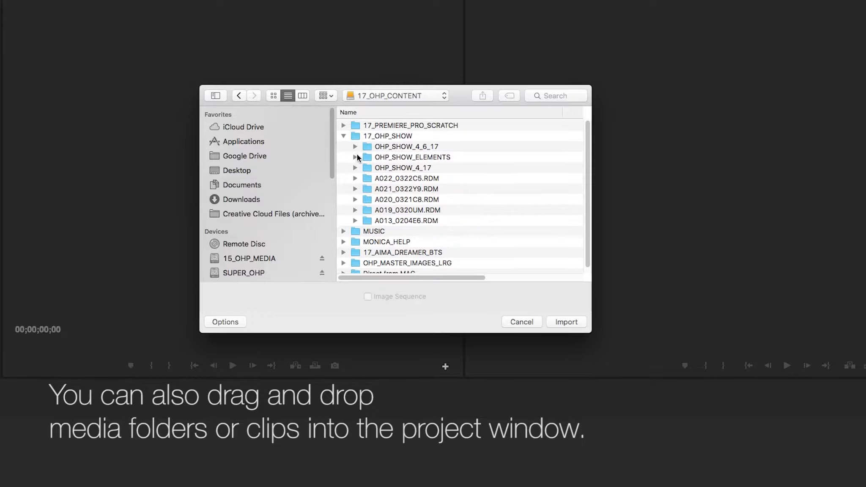
# Step: Import the OHP_SHOW_4_6_17 folder from 17_OHP_SHOW into the project
pyautogui.scroll(-2, 284, 259)
pyautogui.scroll(-4, 283, 261)
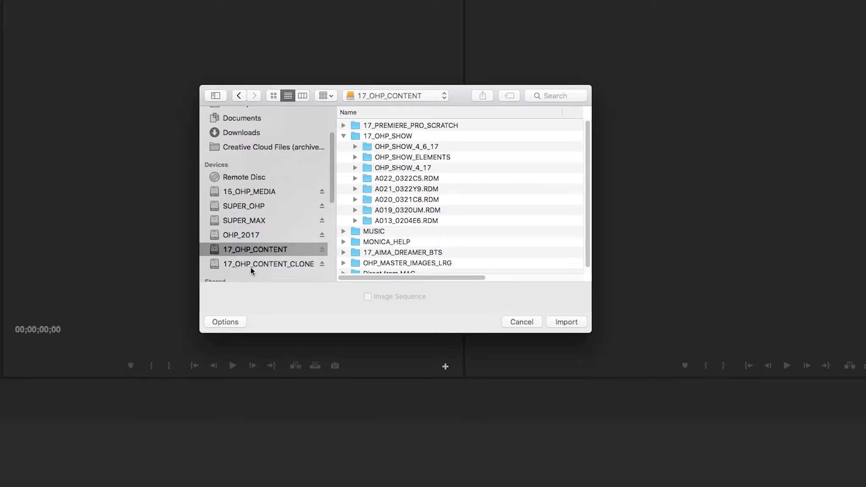
pyautogui.click(379, 148)
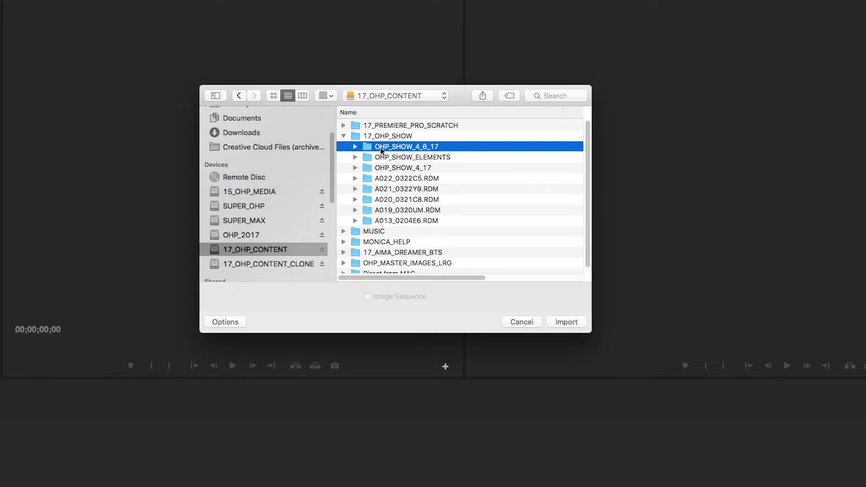
pyautogui.click(575, 323)
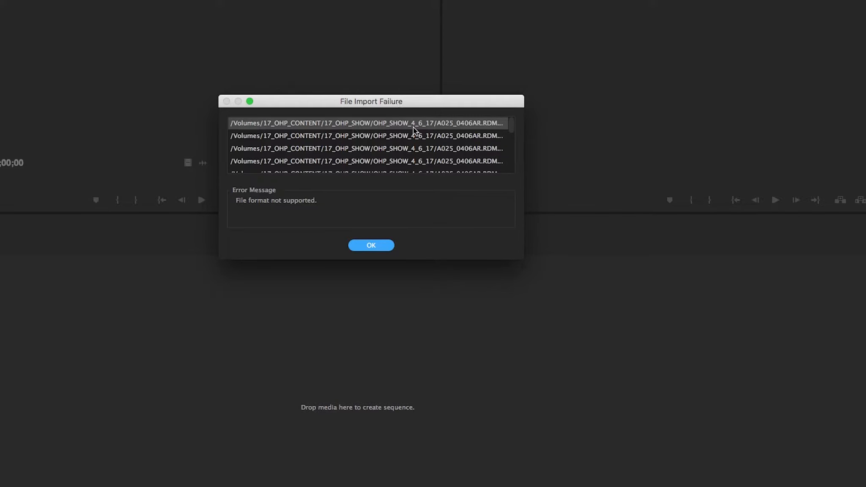
pyautogui.moveTo(523, 260); pyautogui.dragTo(697, 386)
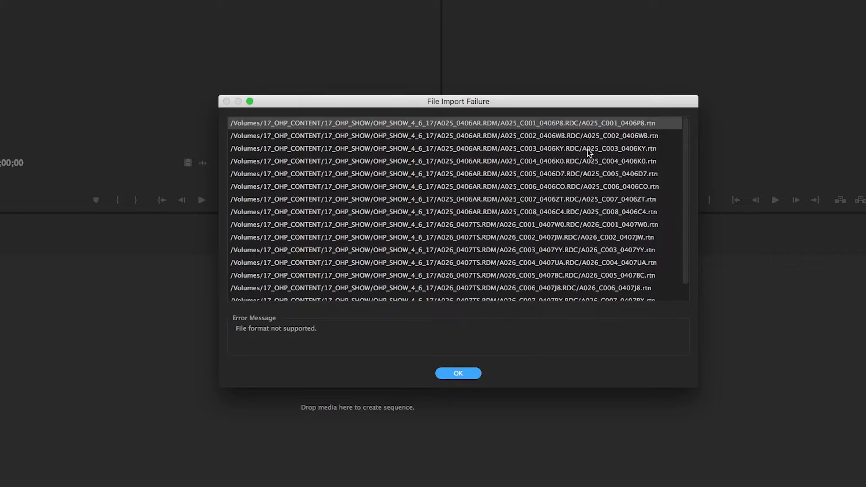
pyautogui.click(458, 373)
# Step: Expand the OHP_SHOW_4_6_17 bin through A025_0406AR.RDM to the clips in A025_C002_0406WB.RDC
pyautogui.click(34, 139)
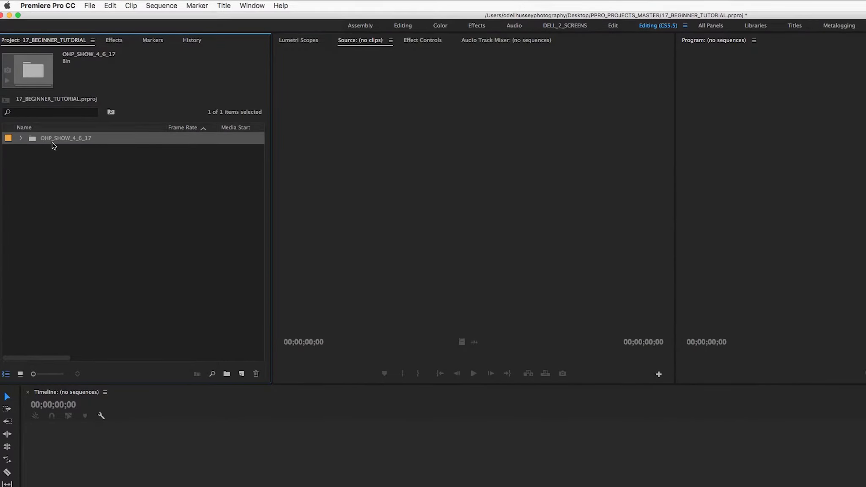
pyautogui.click(21, 138)
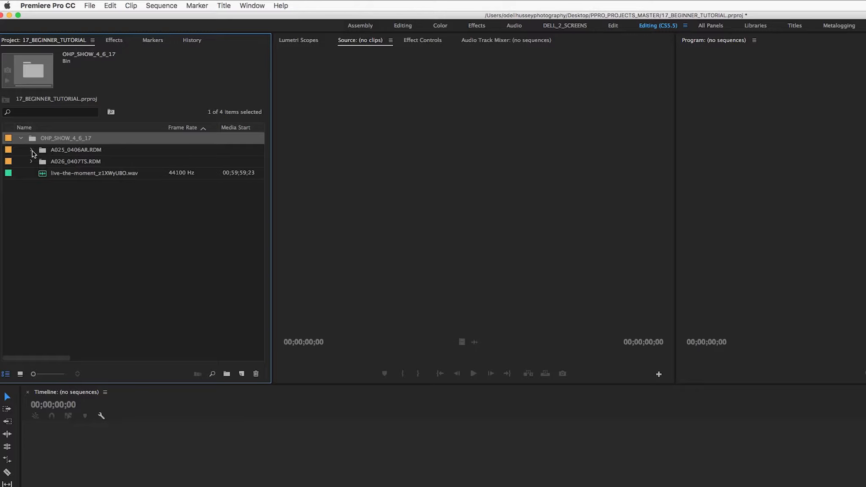
pyautogui.click(31, 150)
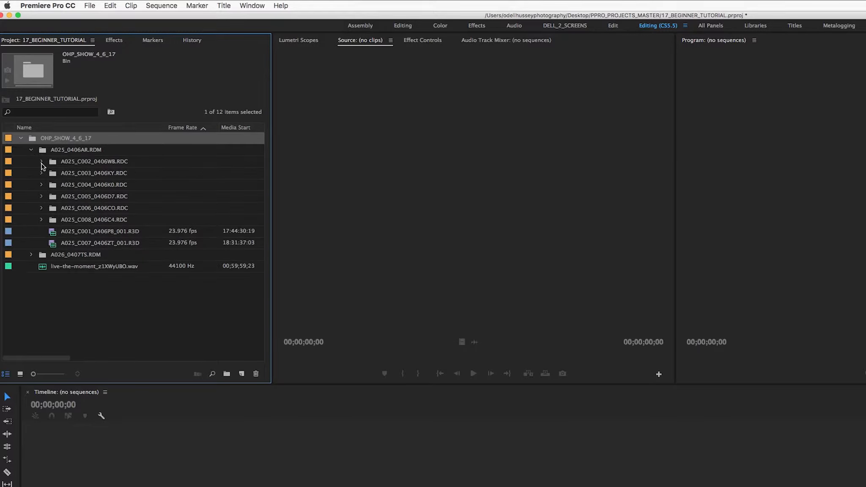
pyautogui.click(41, 163)
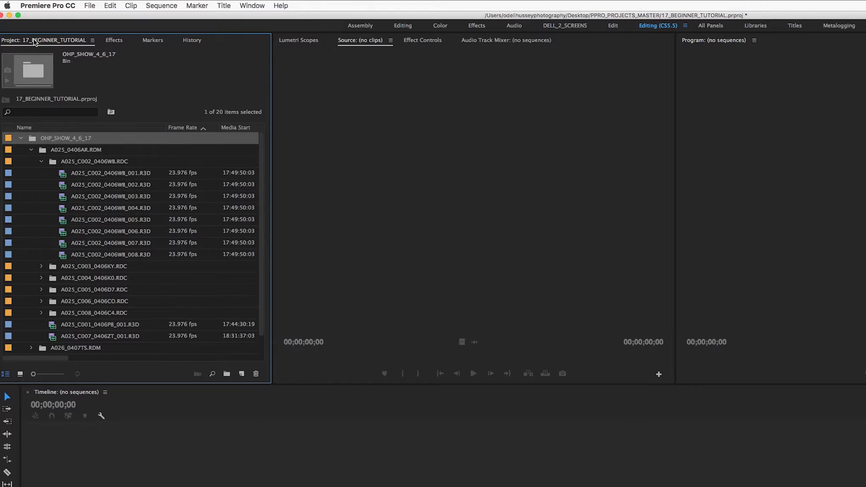
# Step: Look through the available effects, the markers and the project's edit history
pyautogui.click(113, 42)
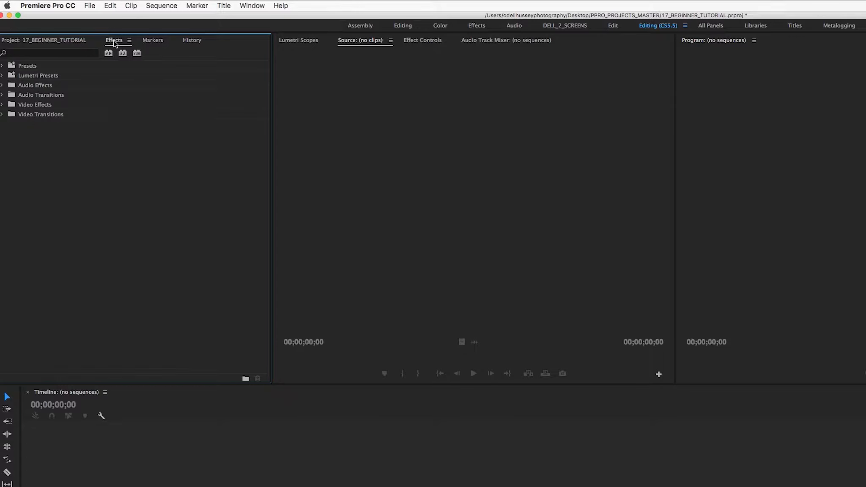
pyautogui.click(151, 40)
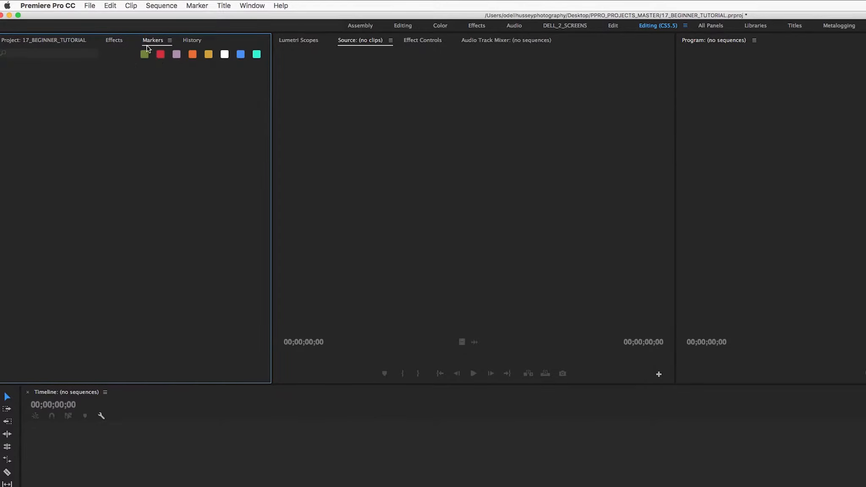
pyautogui.click(192, 40)
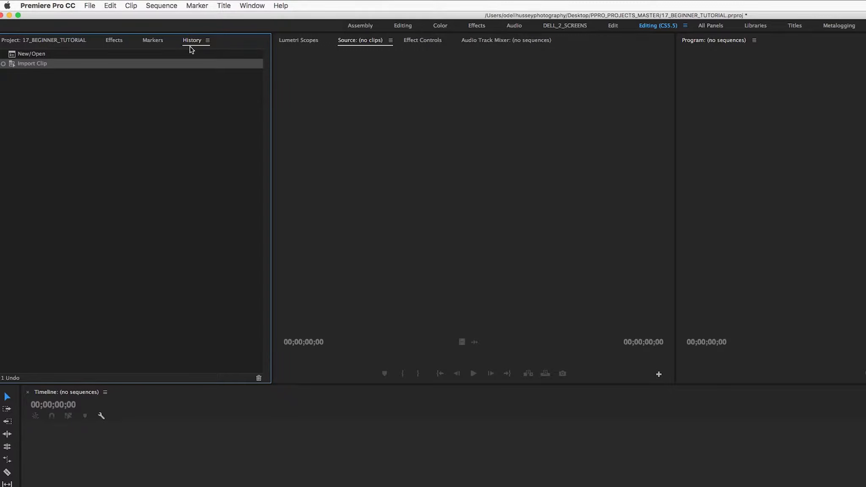
pyautogui.click(115, 41)
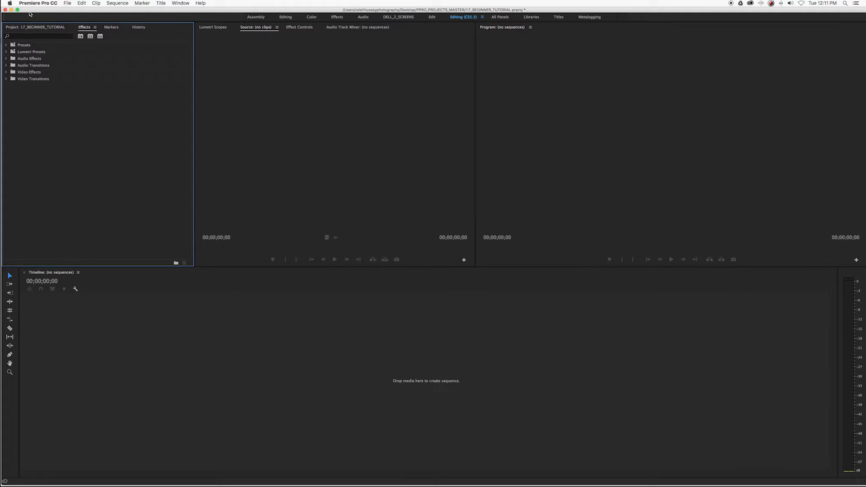
# Step: Load clip A025_C002_0406WB_001.R3D from the project bins into the Source monitor and collapse its bin
pyautogui.click(31, 27)
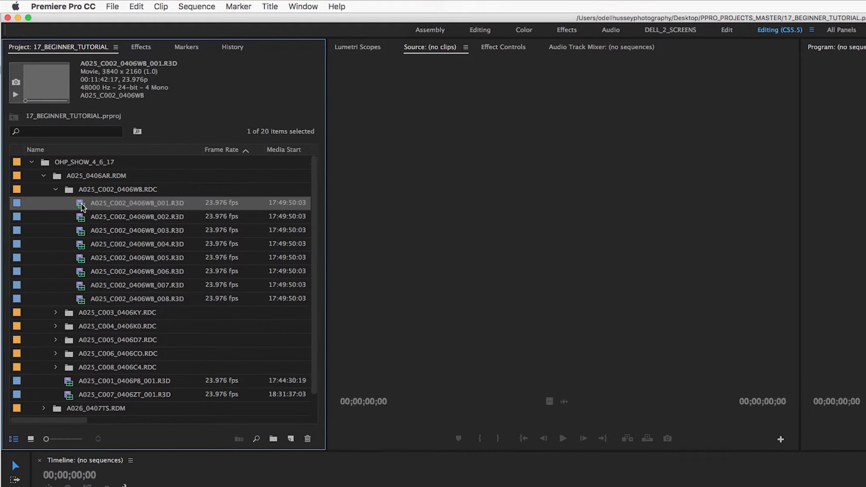
pyautogui.doubleClick(82, 207)
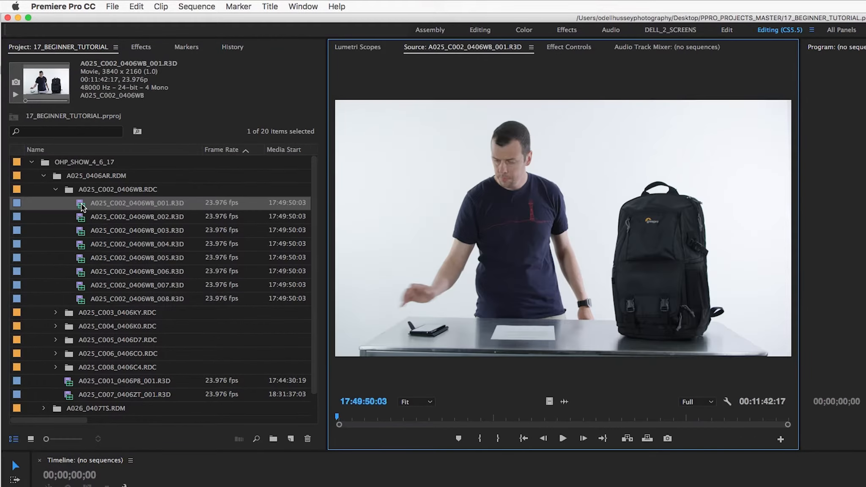
pyautogui.click(56, 189)
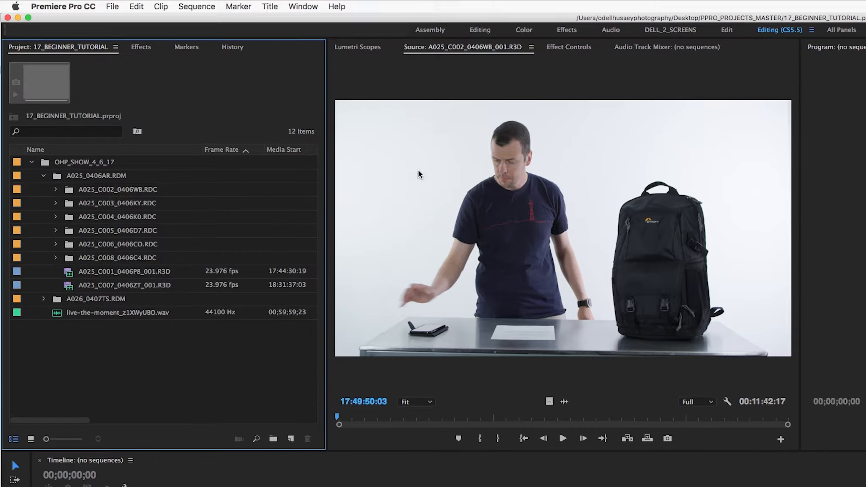
# Step: Scrub through the loaded source clip, raise the volume and play it from near its beginning
pyautogui.moveTo(368, 419); pyautogui.dragTo(348, 418)
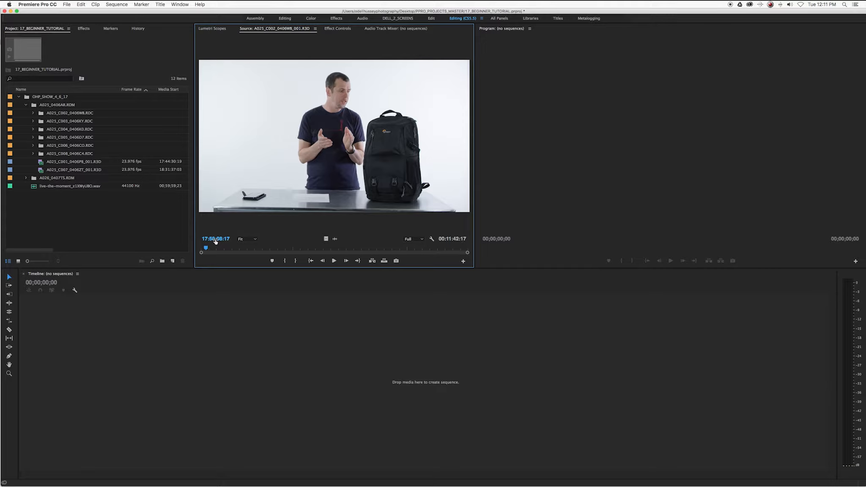
pyautogui.press('XF86AudioRaiseVolume')
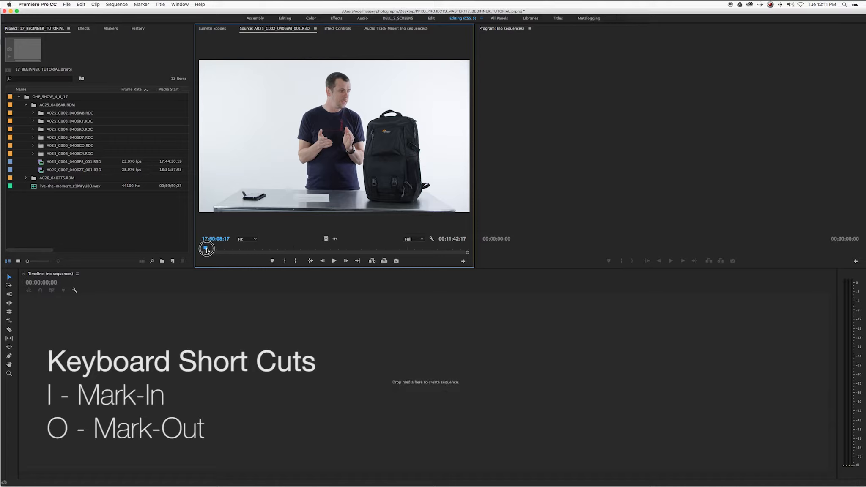
pyautogui.click(202, 250)
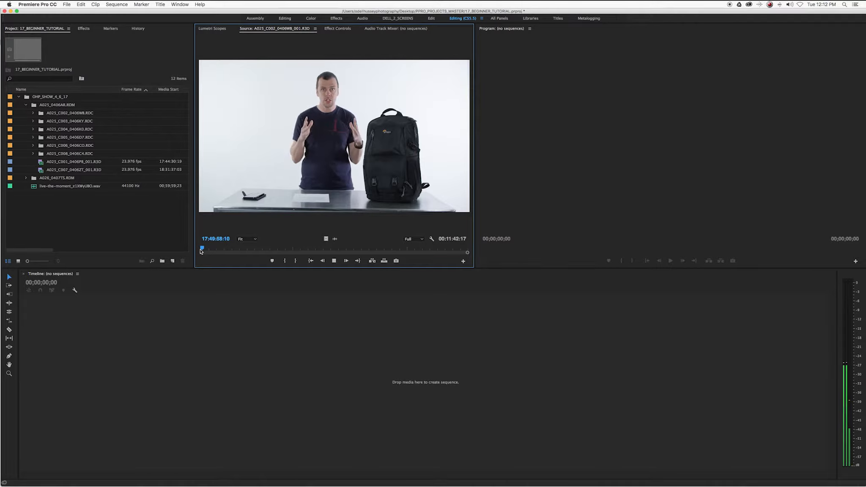
# Step: Play the source clip forward and in reverse, and cue it at 17:49:55:19
pyautogui.press('space')
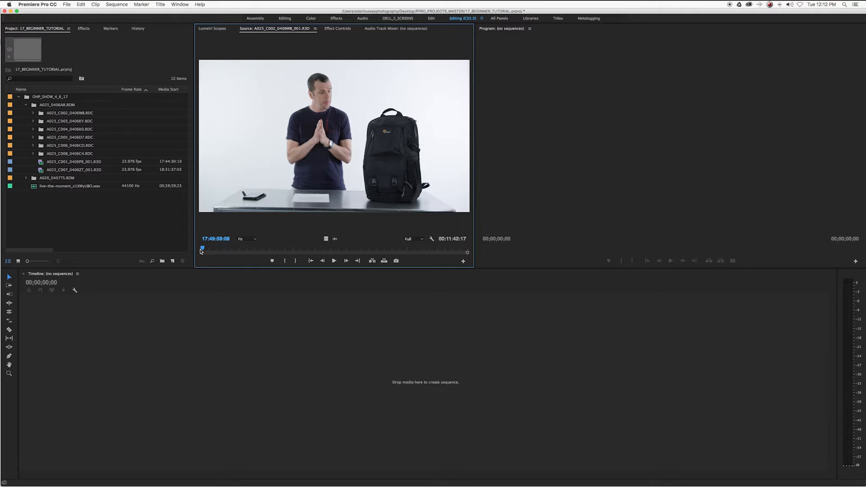
pyautogui.press('j')
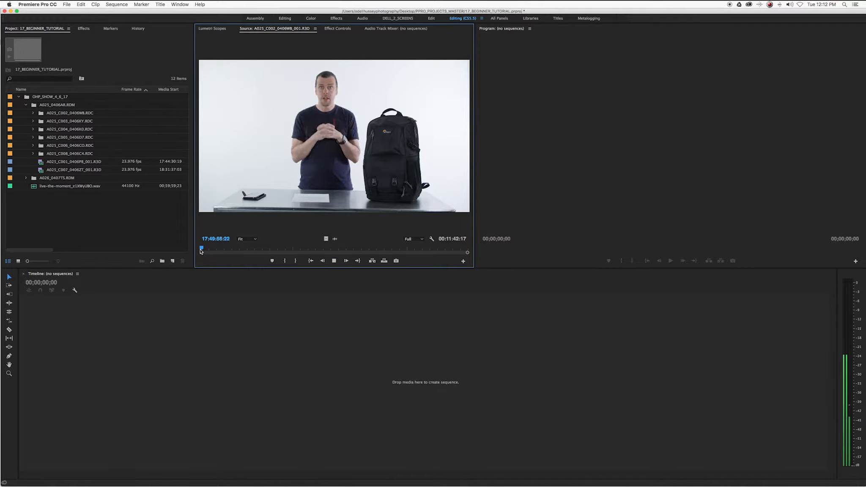
pyautogui.press('k')
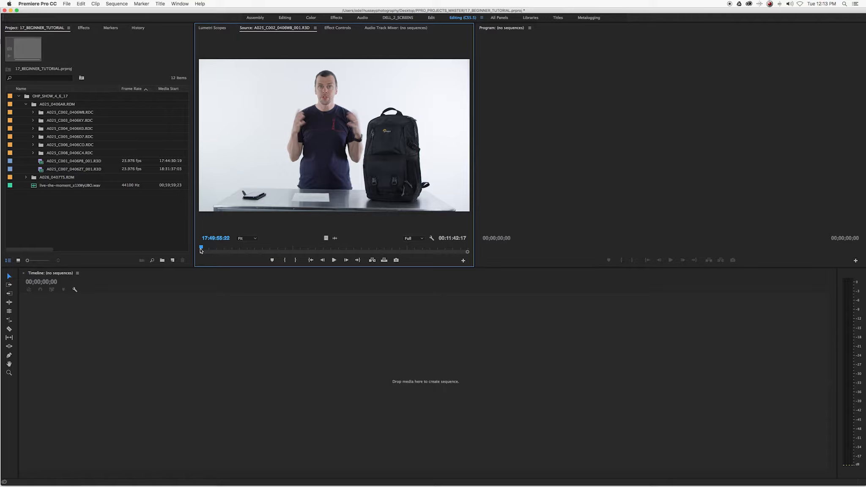
pyautogui.click(200, 248)
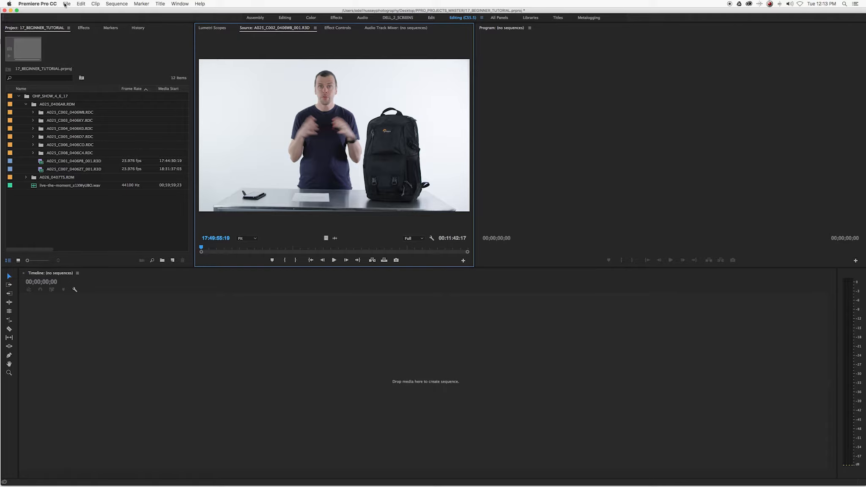
# Step: Create a new sequence named Sequence 01 from the RED R3D preset HD 4K, 4K HD 16x9 23.976
pyautogui.click(65, 4)
pyautogui.moveTo(71, 13)
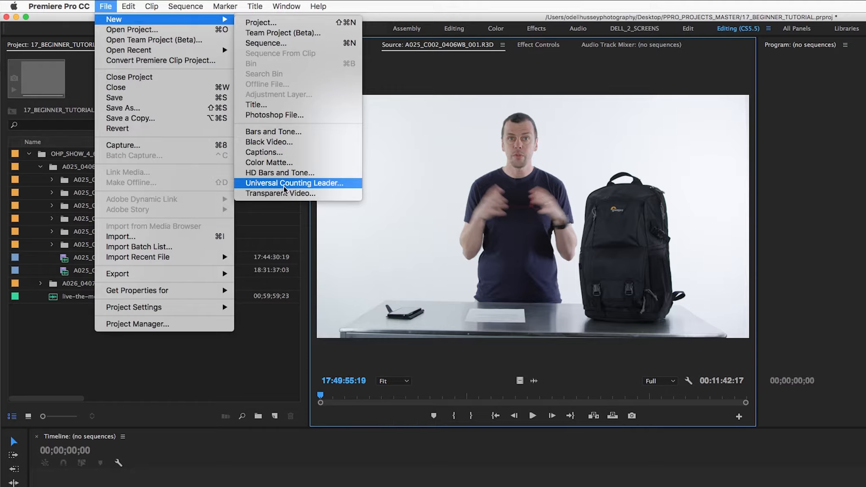
pyautogui.click(266, 44)
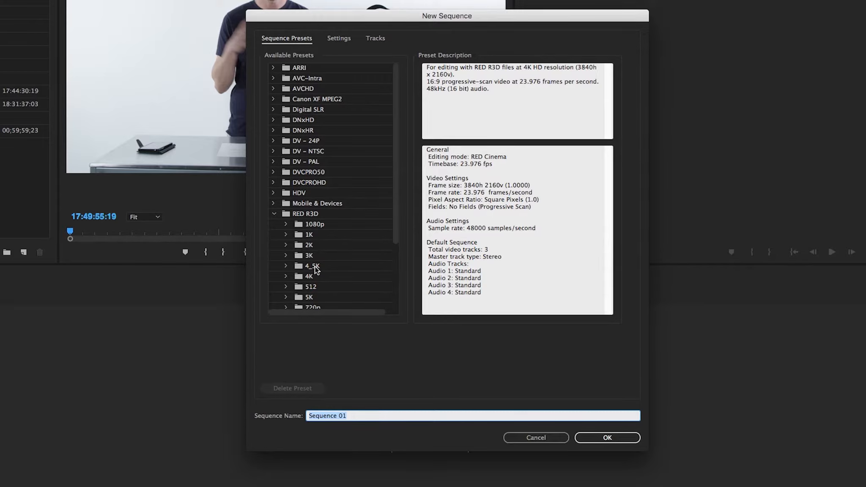
pyautogui.moveTo(394, 237); pyautogui.dragTo(393, 301)
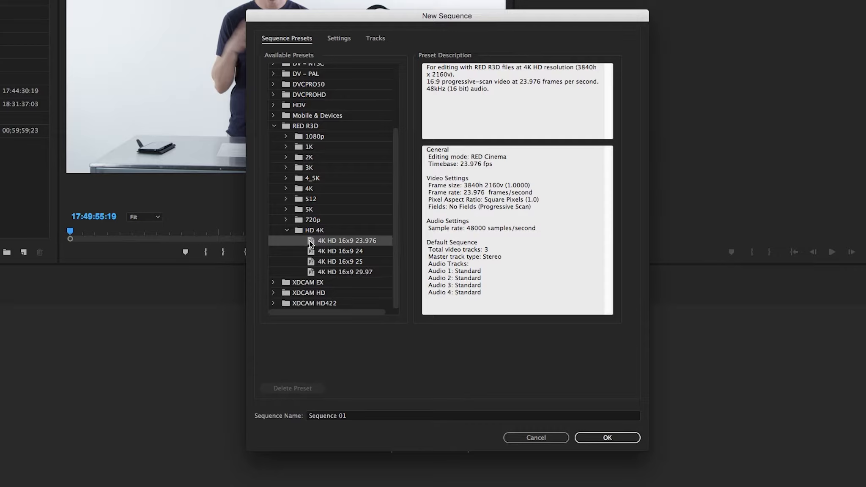
pyautogui.click(359, 416)
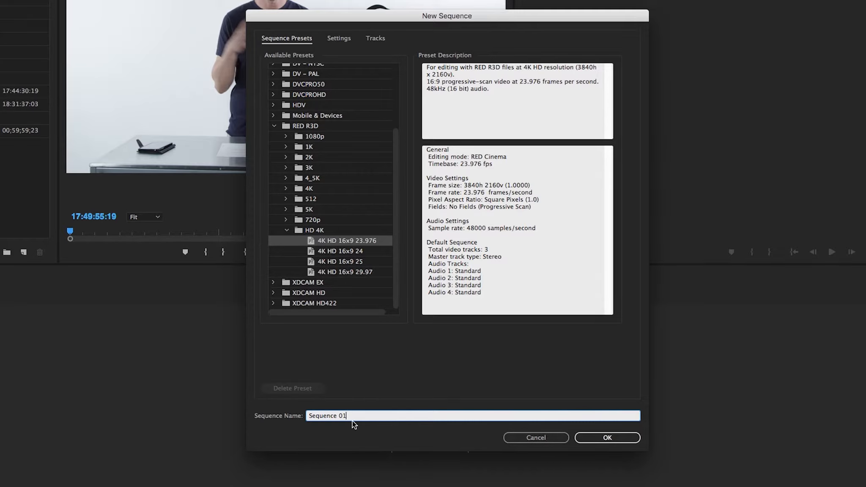
pyautogui.click(605, 439)
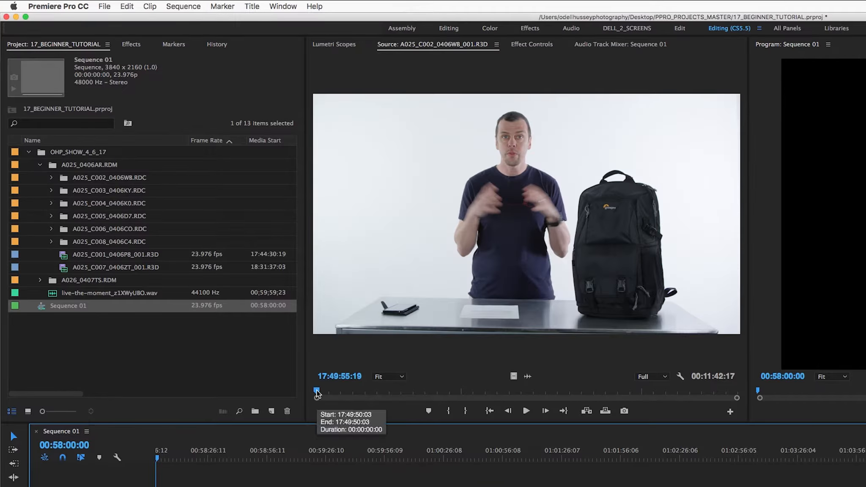
# Step: Move the source clip back to 17:49:52:19 and collapse the A025_0406AR.RDM bin
pyautogui.click(316, 392)
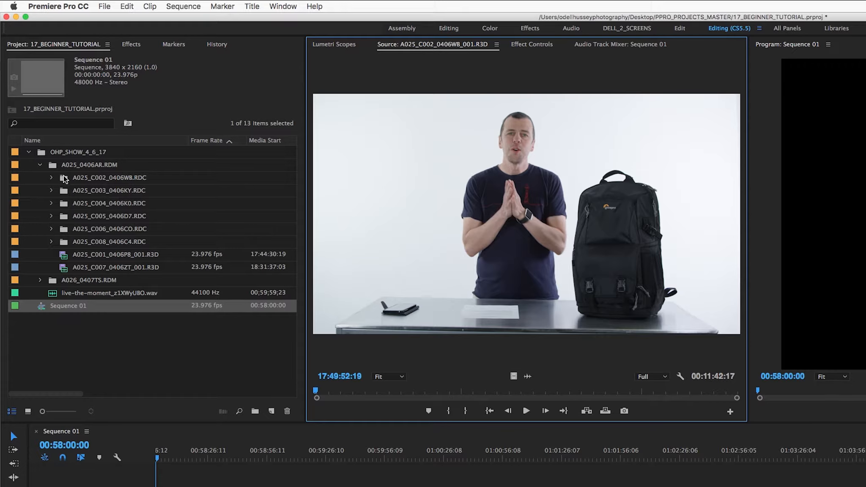
pyautogui.click(38, 166)
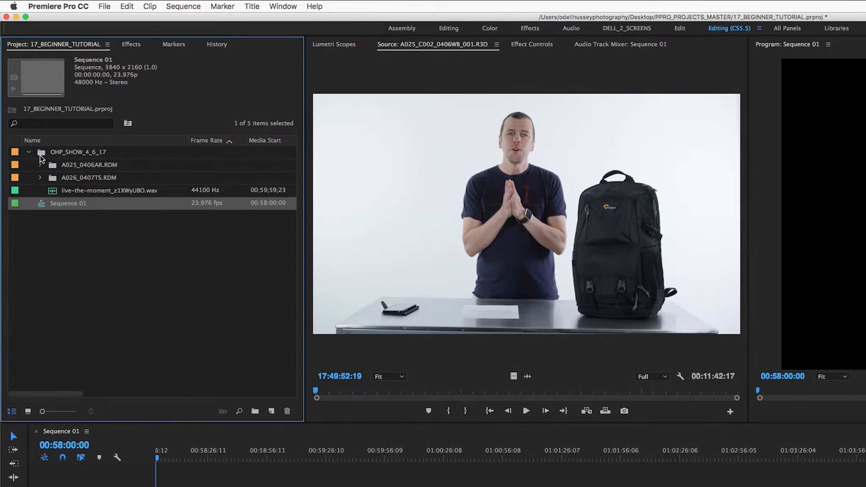
pyautogui.click(29, 153)
pyautogui.click(27, 153)
# Step: Play the source clip from its first frame and mark its In point at 17:49:51:22 and Out point at 17:49:58:23
pyautogui.click(315, 390)
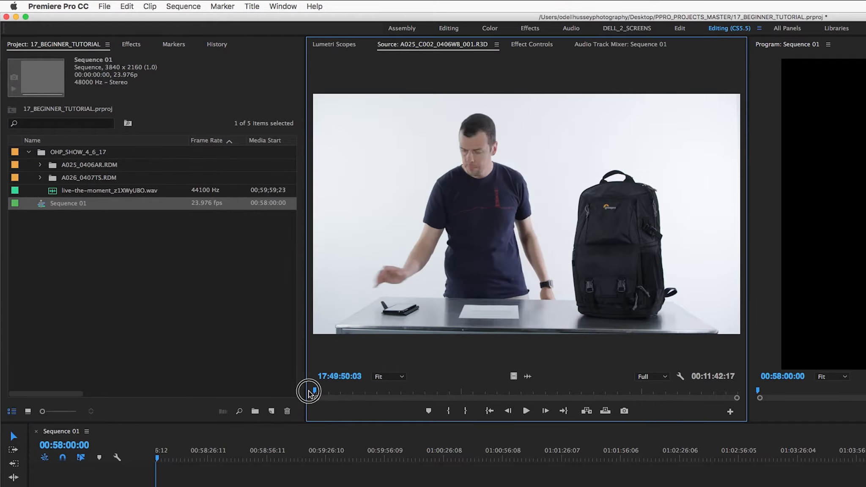
pyautogui.press('space')
pyautogui.press('space')
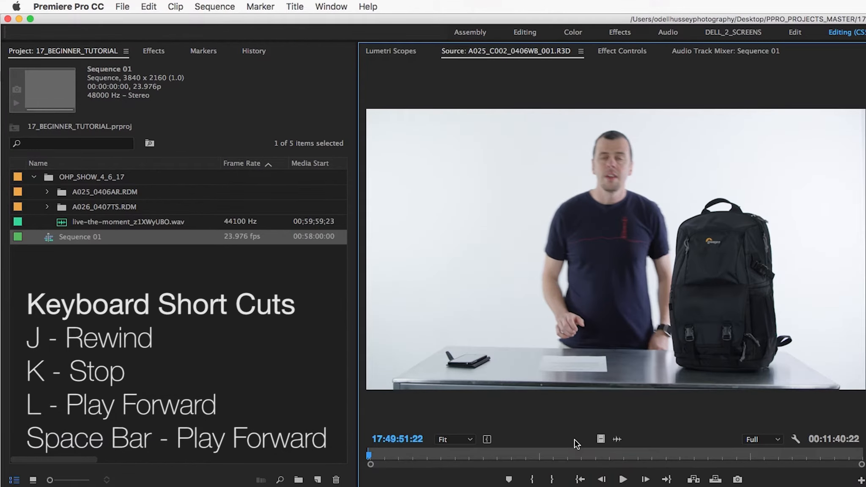
pyautogui.press('space')
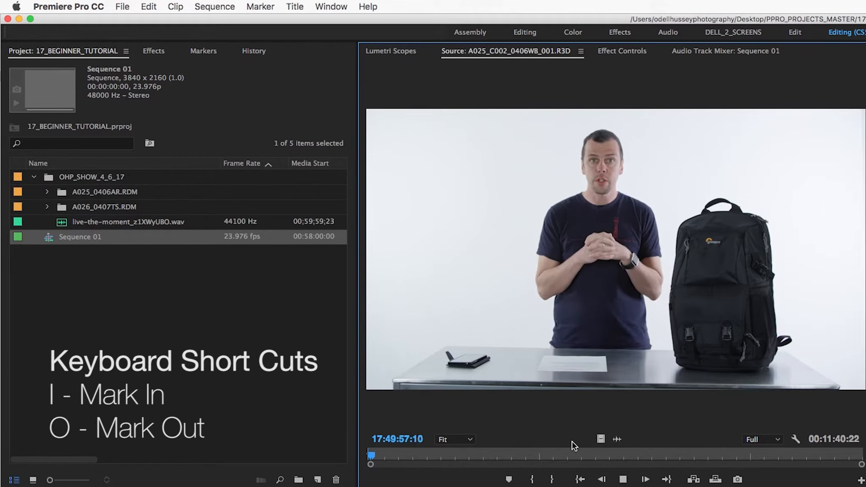
pyautogui.press('space')
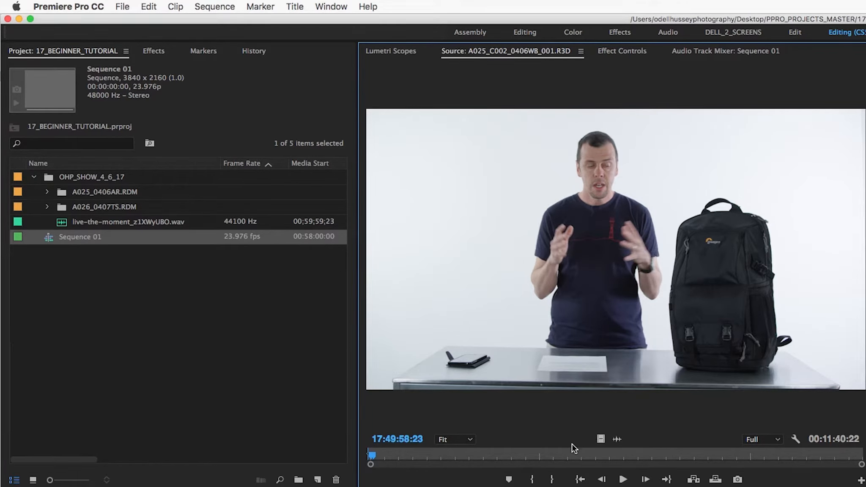
pyautogui.press('o')
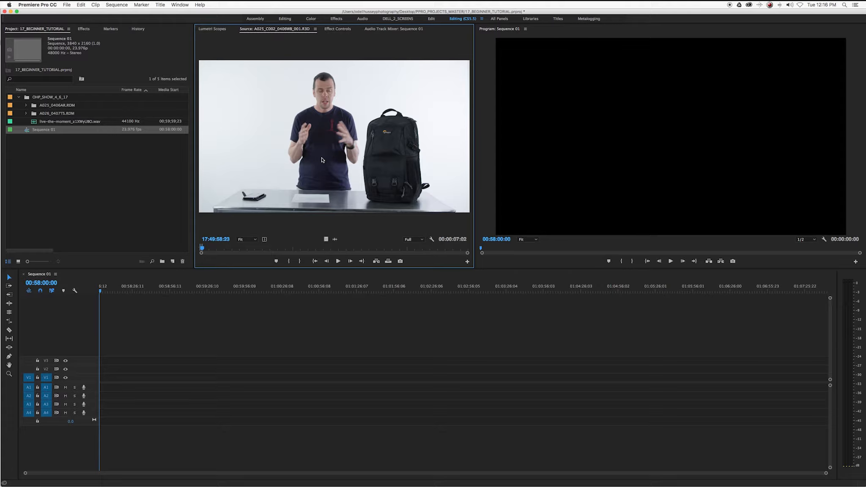
# Step: Place the marked section of the source clip on V1 and A1–A4 of Sequence 01 at about 00:58:31:00
pyautogui.moveTo(319, 170); pyautogui.dragTo(225, 385)
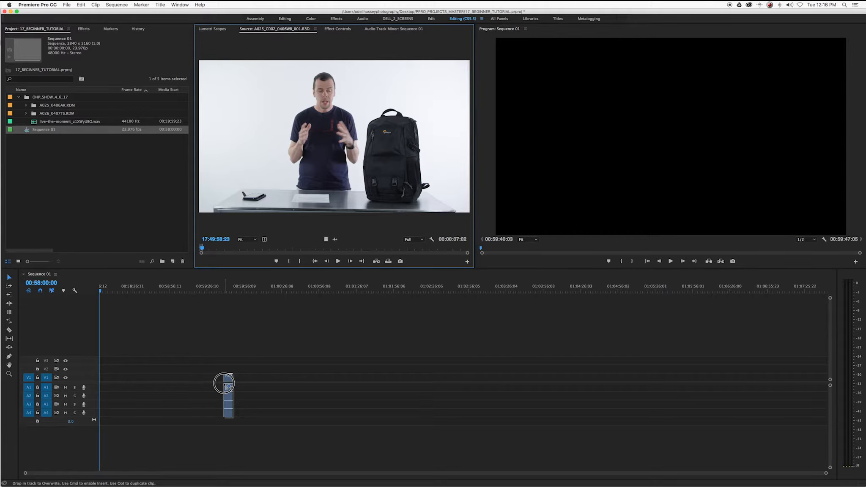
pyautogui.moveTo(224, 384); pyautogui.dragTo(141, 379)
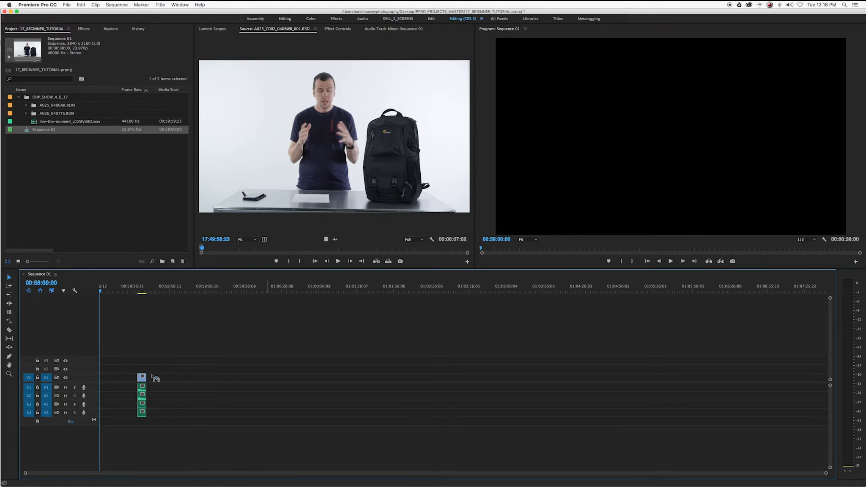
pyautogui.moveTo(145, 290); pyautogui.dragTo(138, 290)
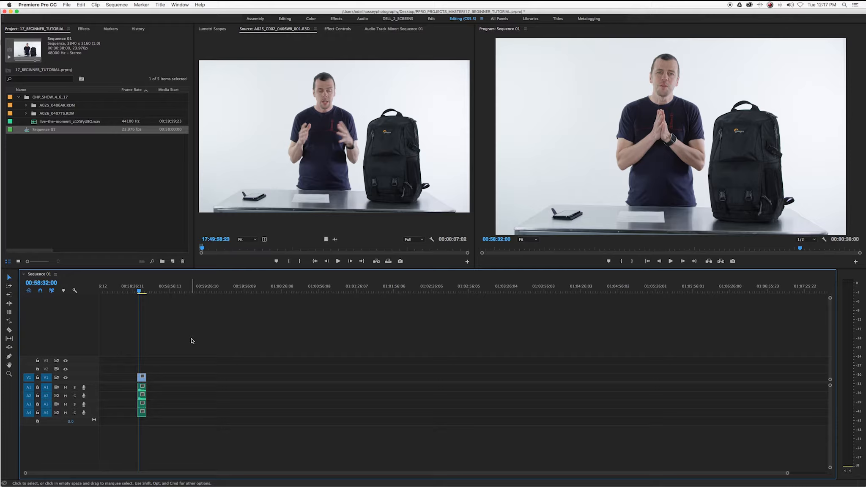
# Step: Scrub through the opening of the placed clip with the volume raised and cue the sequence at 00:58:31:10, where the audio waveform begins
pyautogui.press('super+equal')
pyautogui.press('super+equal')
pyautogui.press('super+equal')
pyautogui.press('super+equal')
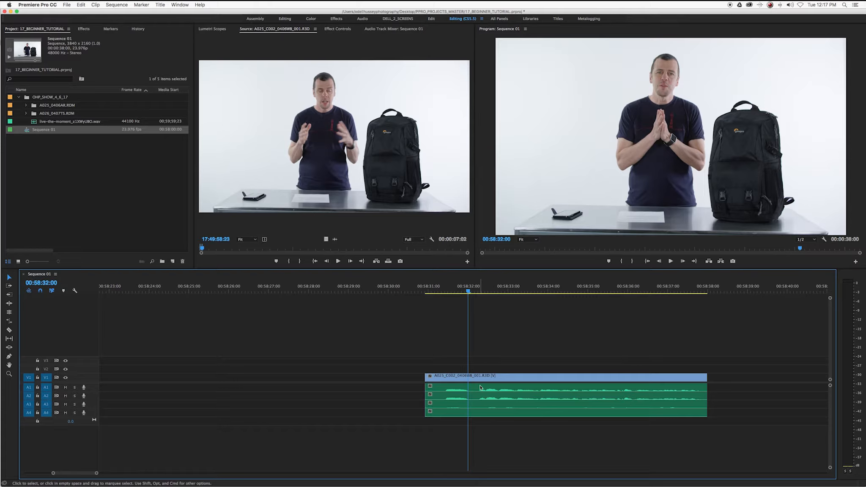
pyautogui.moveTo(446, 291); pyautogui.dragTo(516, 292)
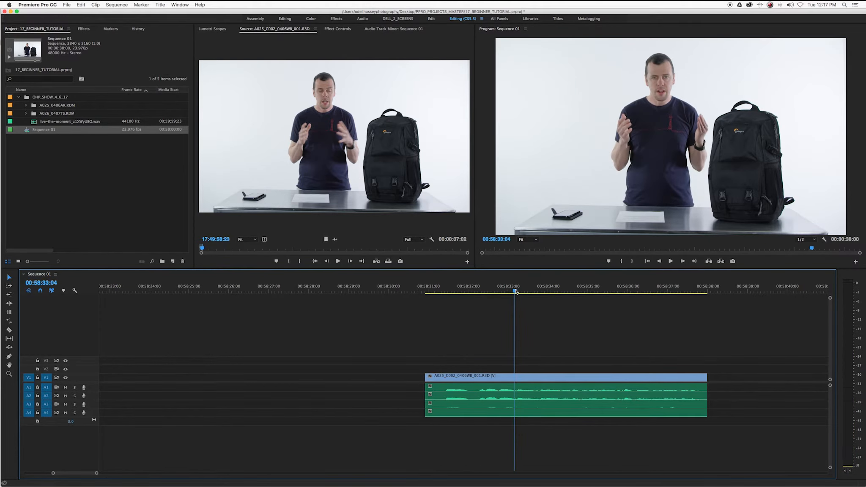
pyautogui.press('XF86AudioRaiseVolume')
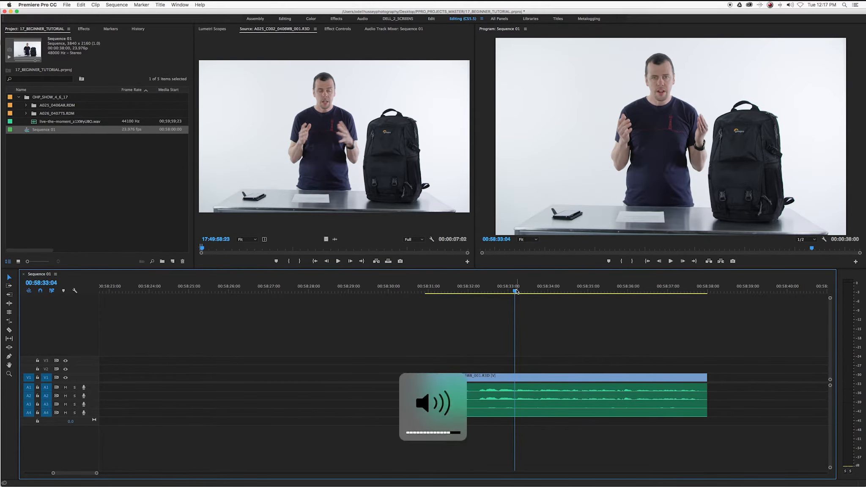
pyautogui.click(463, 291)
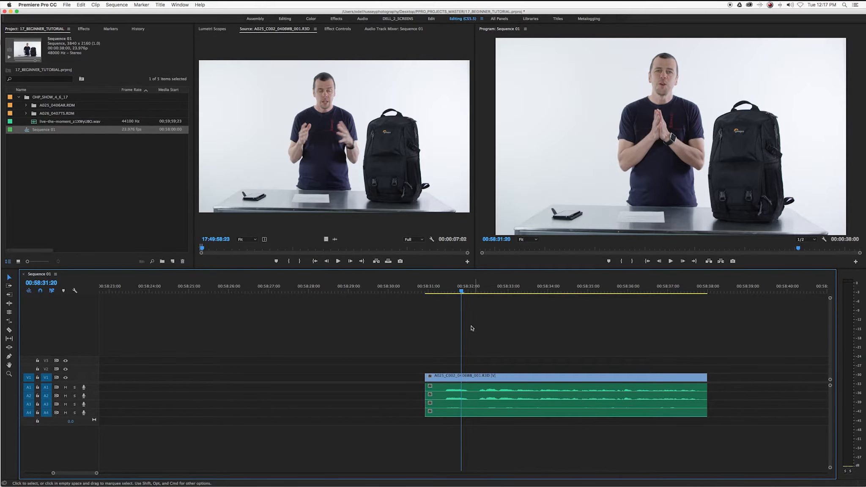
pyautogui.press('=')
pyautogui.click(335, 287)
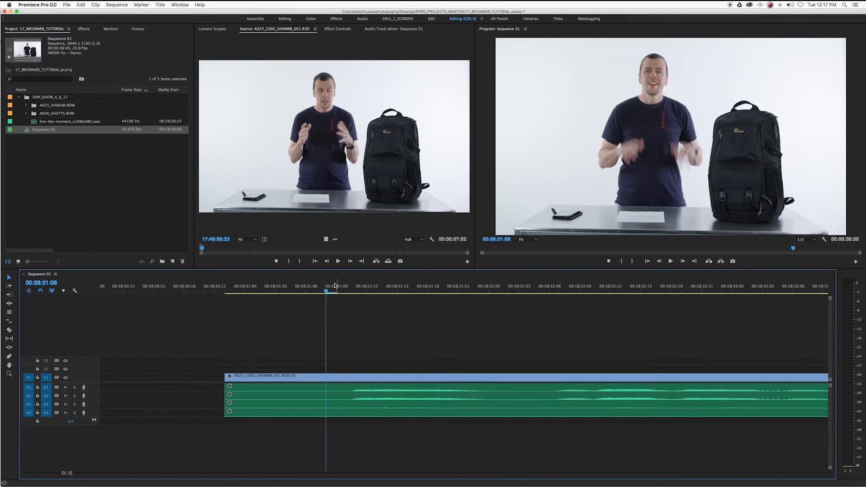
pyautogui.click(327, 291)
pyautogui.moveTo(327, 291); pyautogui.dragTo(346, 291)
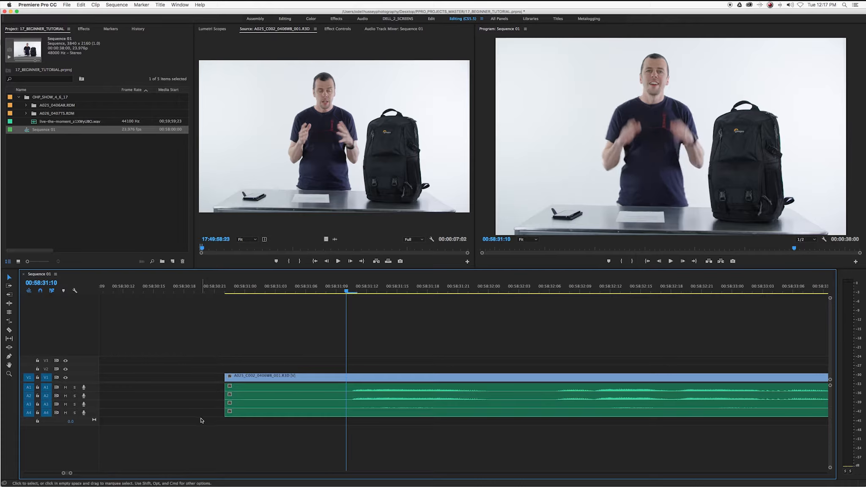
# Step: Try to trim the start edge of the clip in the sequence
pyautogui.moveTo(221, 376)
pyautogui.mouseDown()
pyautogui.moveTo(348, 373)
pyautogui.moveTo(224, 372)
pyautogui.mouseUp()
pyautogui.press('-')
pyautogui.press('-')
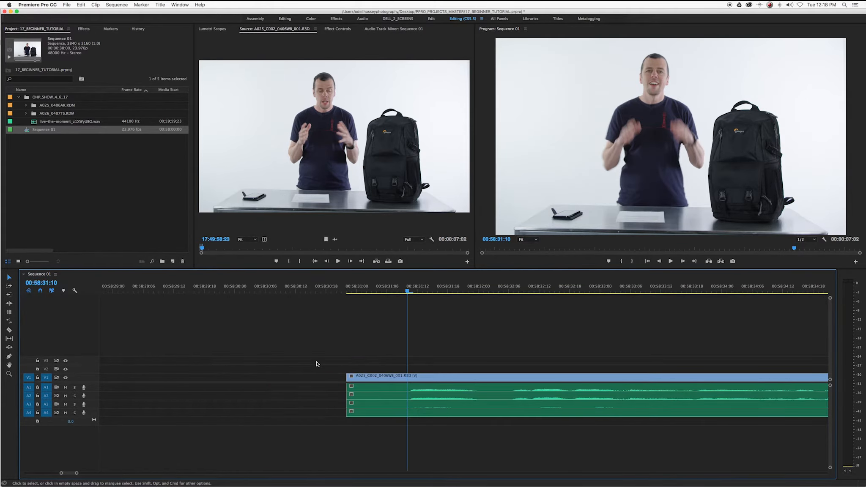
pyautogui.click(477, 289)
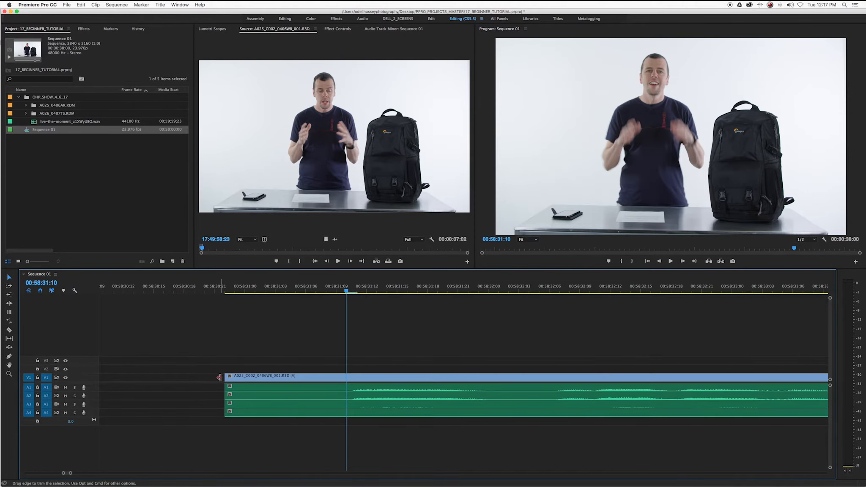
pyautogui.moveTo(227, 373)
pyautogui.mouseDown()
pyautogui.moveTo(348, 373)
pyautogui.moveTo(225, 372)
pyautogui.mouseUp()
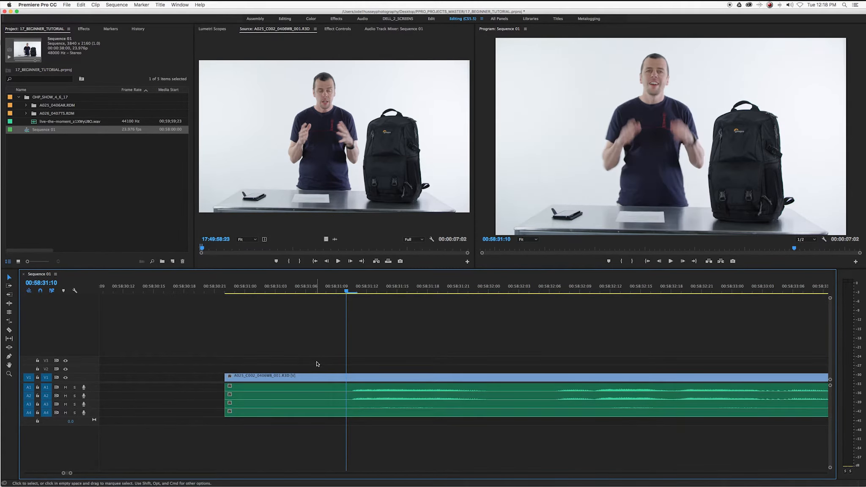
pyautogui.press('-')
pyautogui.press('-')
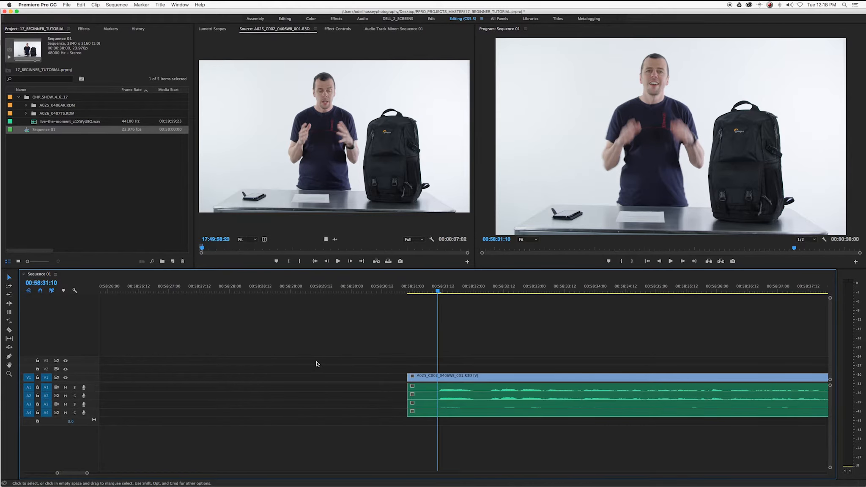
# Step: Cue the sequence at 00:58:32:03 and activate the Razor tool
pyautogui.click(477, 287)
pyautogui.moveTo(476, 288); pyautogui.dragTo(482, 290)
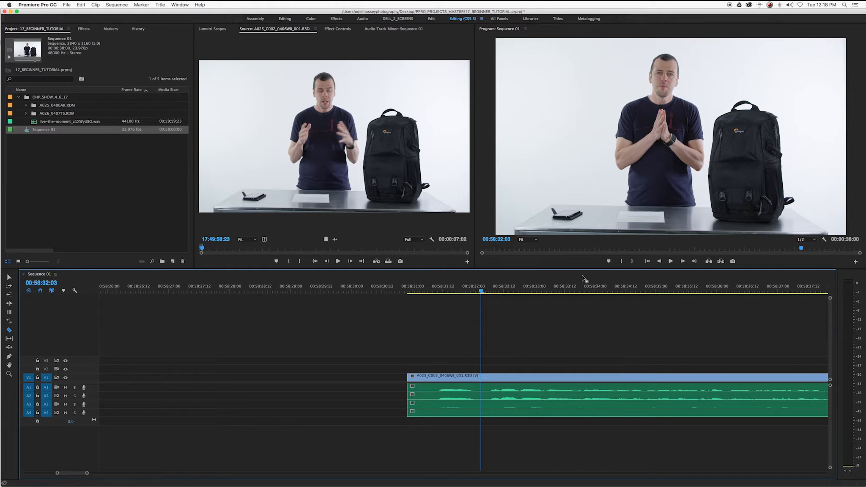
pyautogui.moveTo(581, 10); pyautogui.dragTo(582, 11)
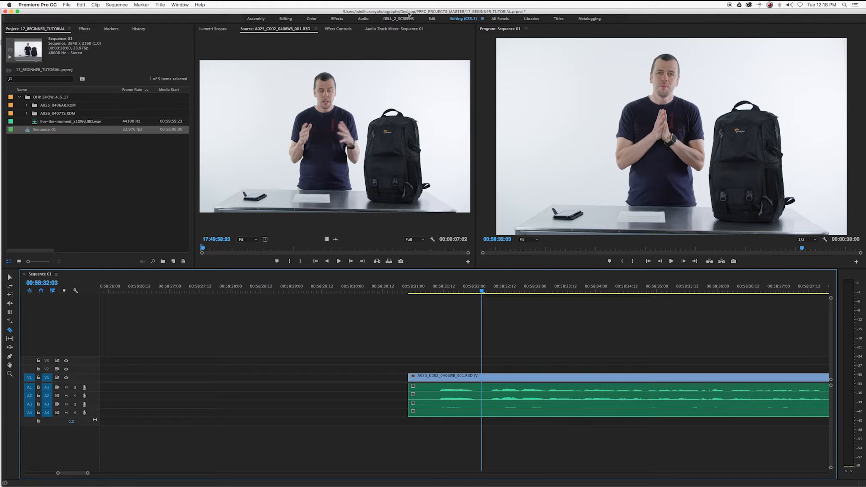
pyautogui.moveTo(546, 14); pyautogui.dragTo(544, 12)
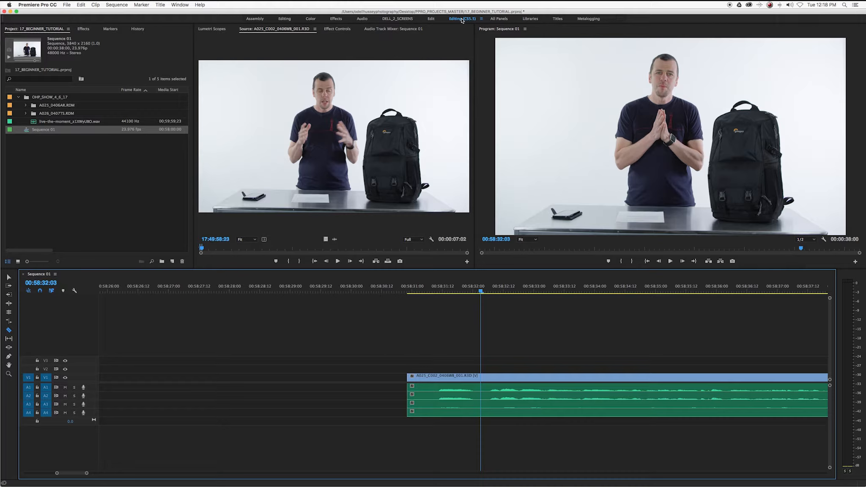
# Step: Save the project, uncover the desktop and open the PPRO_PROJECTS_MASTER folder in Finder
pyautogui.press('super+s')
pyautogui.moveTo(185, 11); pyautogui.dragTo(184, 172)
pyautogui.doubleClick(21, 28)
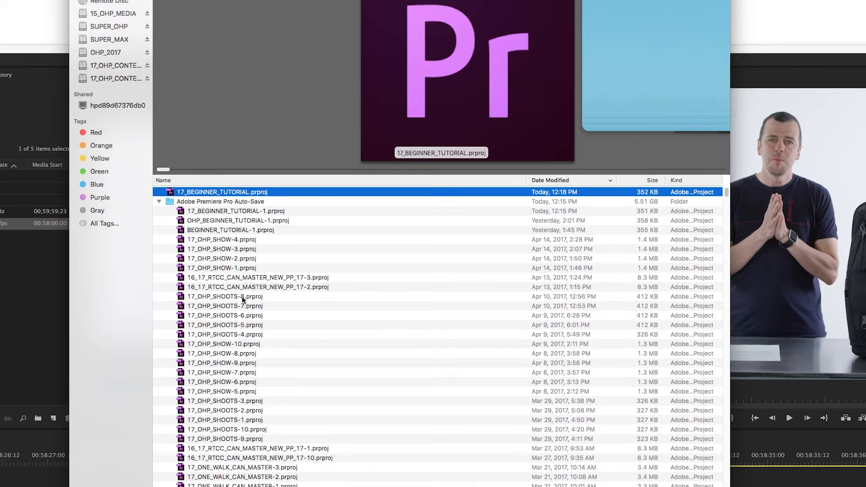
# Step: Inspect the 17_BEGINNER_TUTORIAL-1.prproj backup inside the Adobe Premiere Pro Auto-Save folder
pyautogui.click(193, 209)
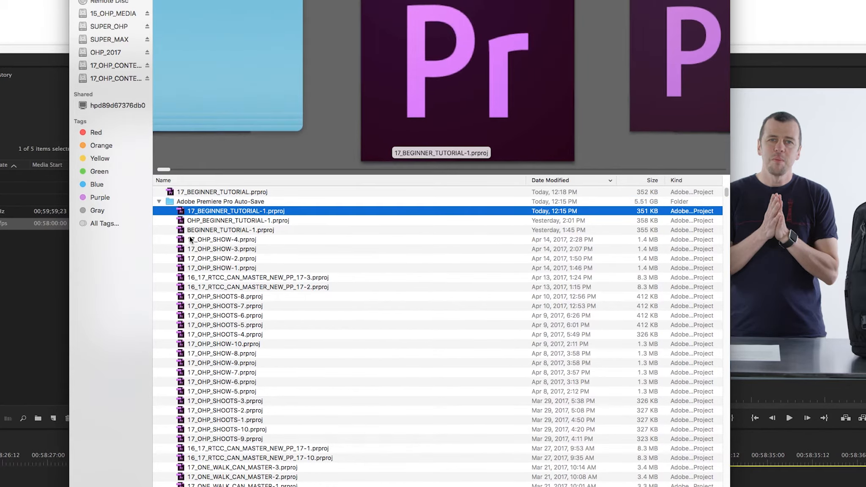
pyautogui.click(185, 208)
pyautogui.click(159, 202)
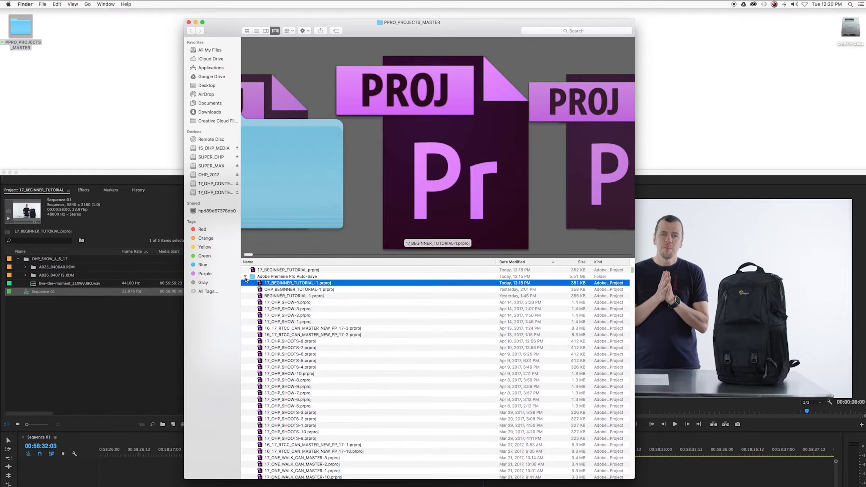
# Step: Collapse the Adobe Premiere Pro Auto-Save folder, minimize the Finder window and move the Premiere Pro window back up to fill the screen
pyautogui.click(245, 279)
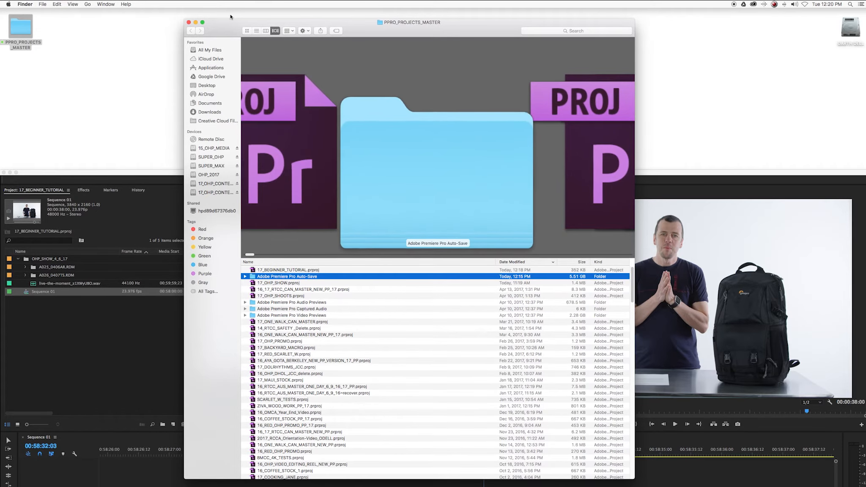
pyautogui.click(195, 22)
pyautogui.moveTo(300, 173); pyautogui.dragTo(301, 8)
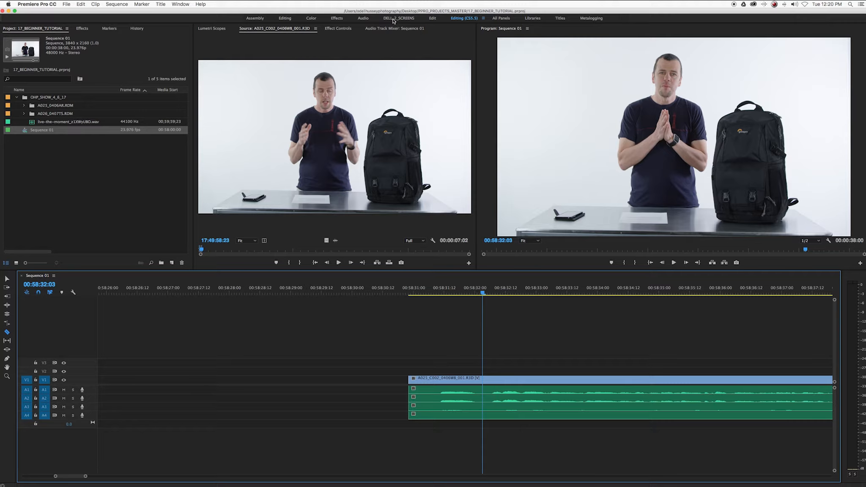
pyautogui.click(552, 12)
# Step: Cue the sequence at 00:58:31:06 and use the Razor tool to split the clip just after it, where the speech waveform begins
pyautogui.click(428, 292)
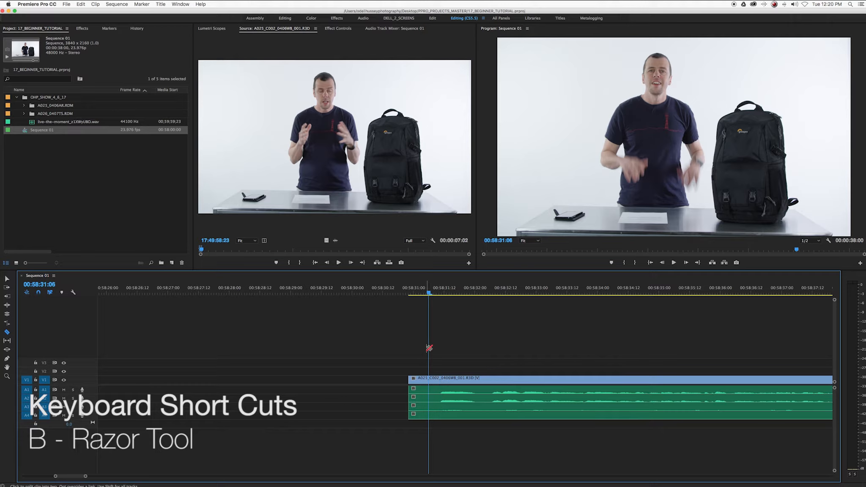
pyautogui.click(439, 380)
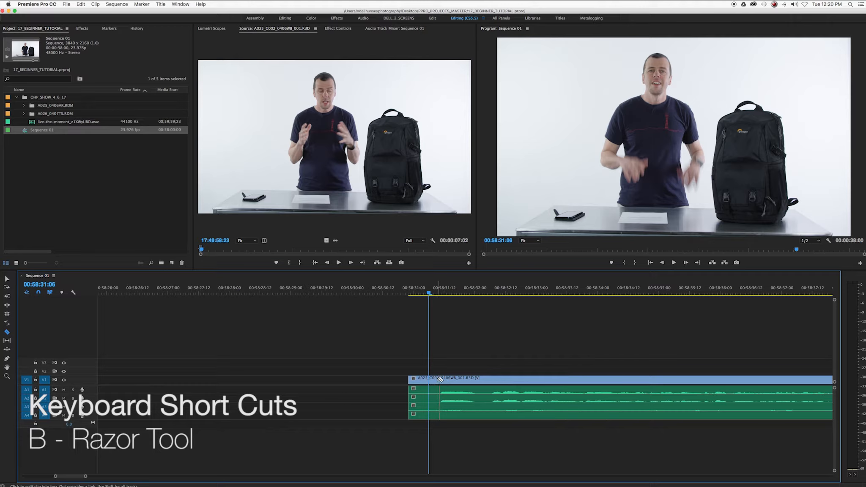
pyautogui.click(7, 279)
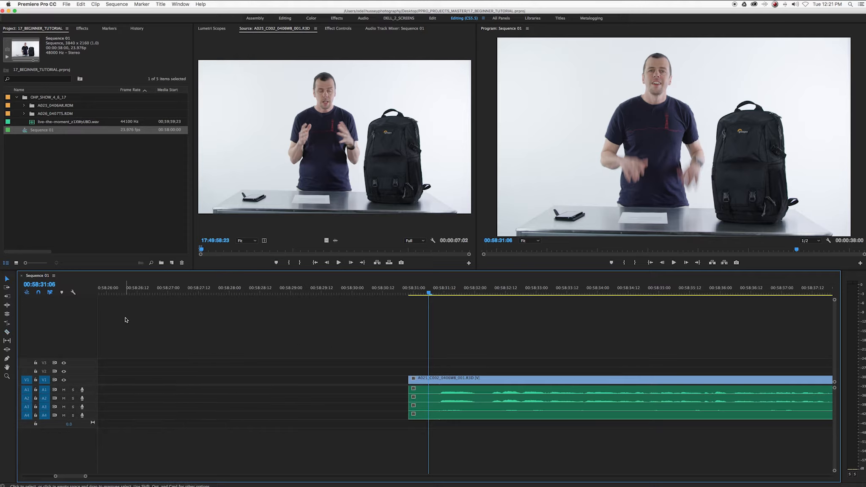
pyautogui.click(8, 333)
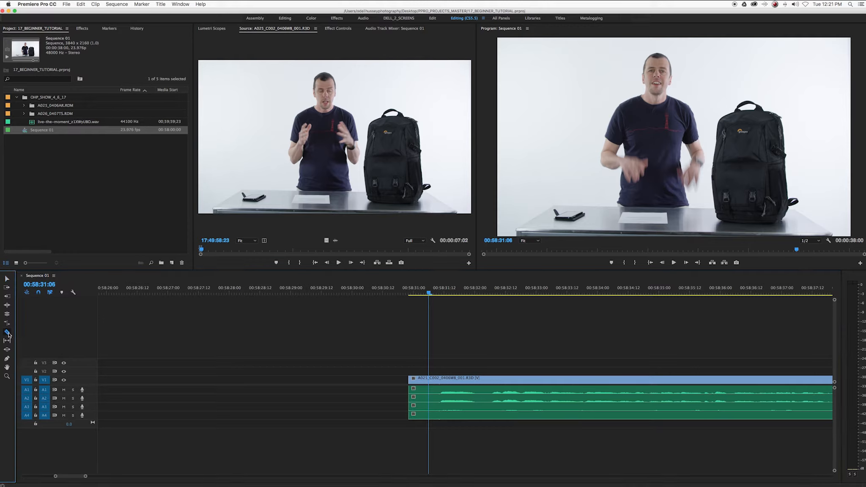
pyautogui.click(437, 380)
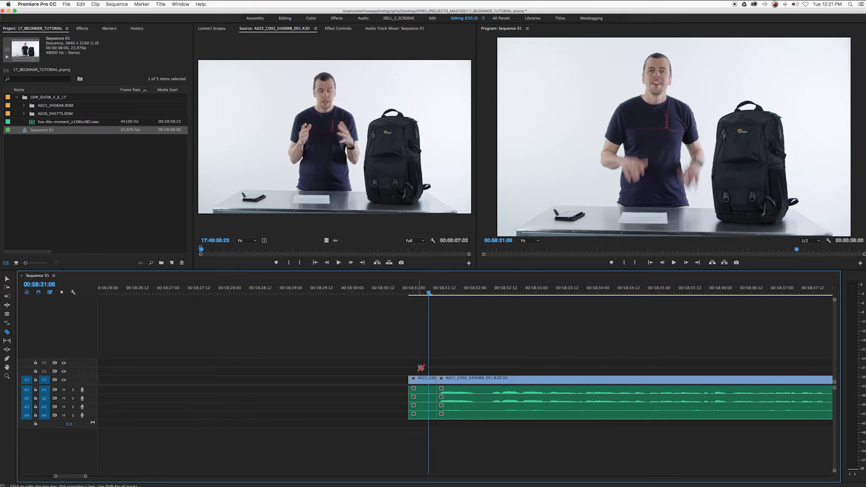
# Step: Return to the Selection tool and scrub through the frames before the new cut, ending at 00:58:31:03
pyautogui.press('v')
pyautogui.moveTo(419, 288); pyautogui.dragTo(434, 289)
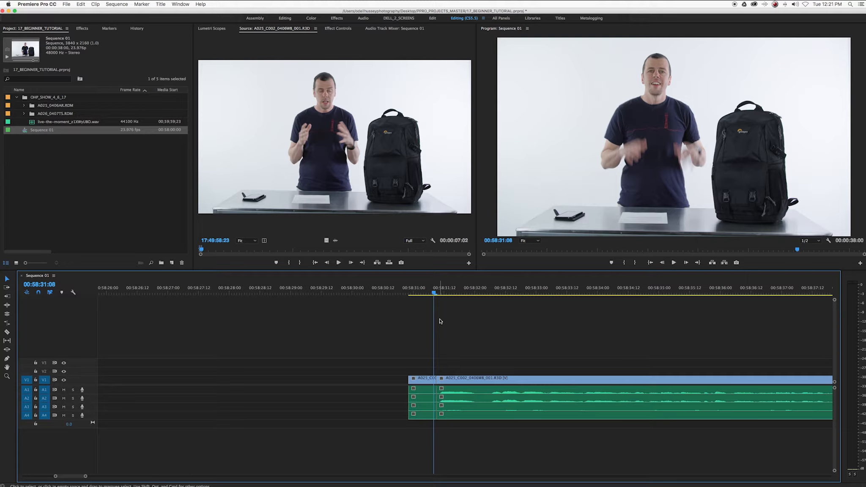
pyautogui.moveTo(435, 294)
pyautogui.mouseDown()
pyautogui.moveTo(409, 291)
pyautogui.moveTo(422, 298)
pyautogui.mouseUp()
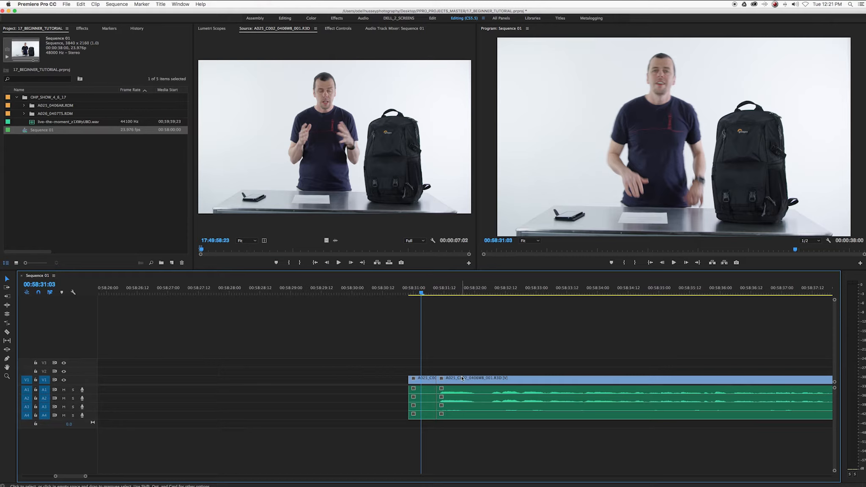
# Step: Razor the clip twice more, shortly after 00:58:32:00 and near its end at 00:58:37:17
pyautogui.press('c')
pyautogui.click(483, 380)
pyautogui.press('-')
pyautogui.moveTo(474, 292); pyautogui.dragTo(649, 320)
pyautogui.click(648, 380)
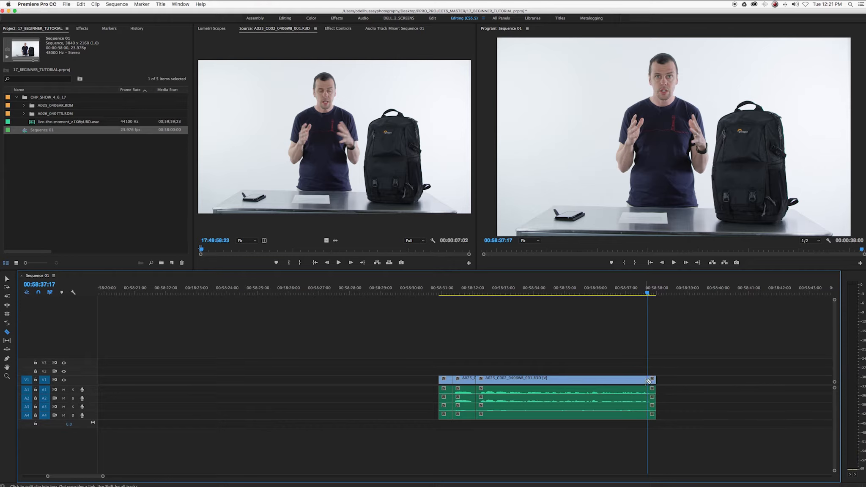
# Step: Delete the short leftover segments at the very end and the very beginning of the cut clip
pyautogui.press('v')
pyautogui.click(652, 382)
pyautogui.press('Delete')
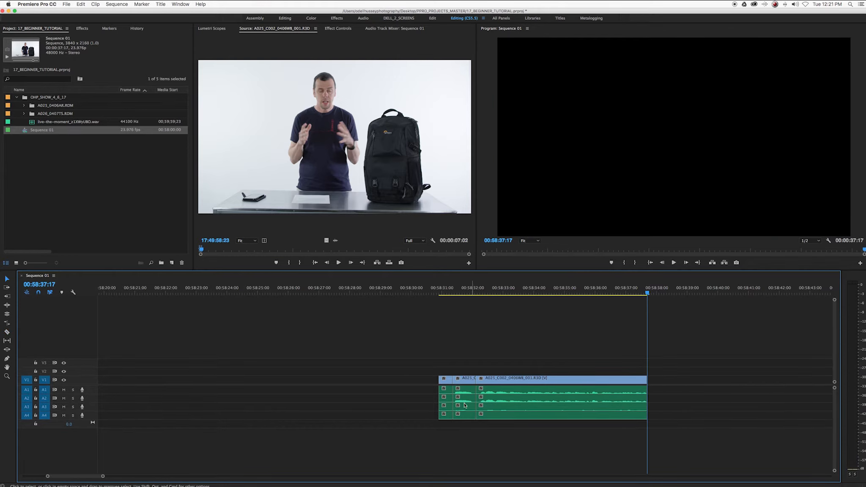
pyautogui.click(443, 382)
pyautogui.press('Delete')
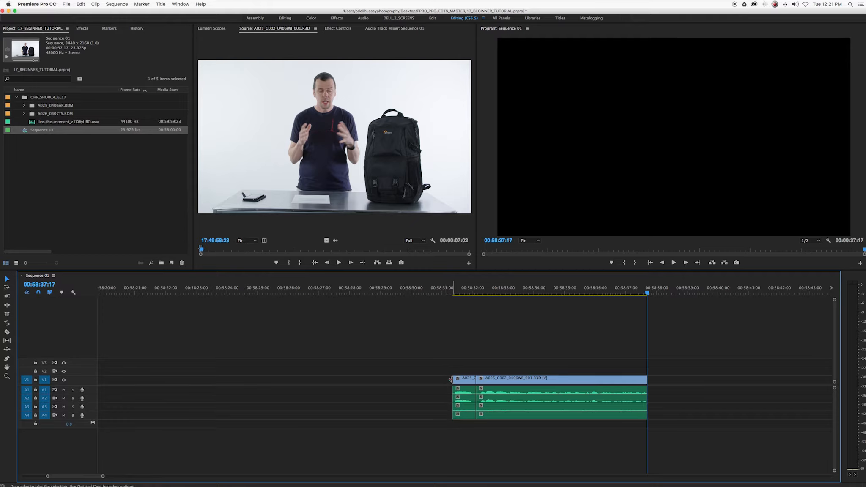
# Step: Join the through edit between the two remaining pieces and move the joined clip earlier to start at 00:58:28:15
pyautogui.click(467, 381)
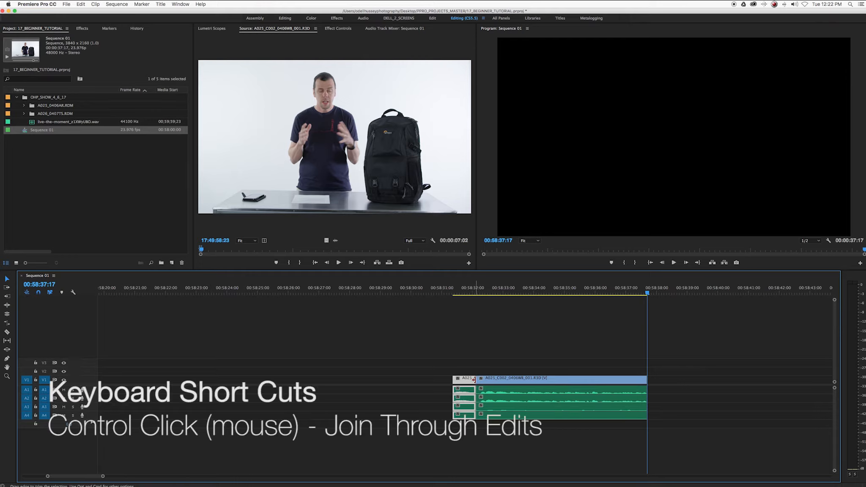
pyautogui.keyDown('ctrl'); pyautogui.click(475, 381); pyautogui.keyUp('ctrl')
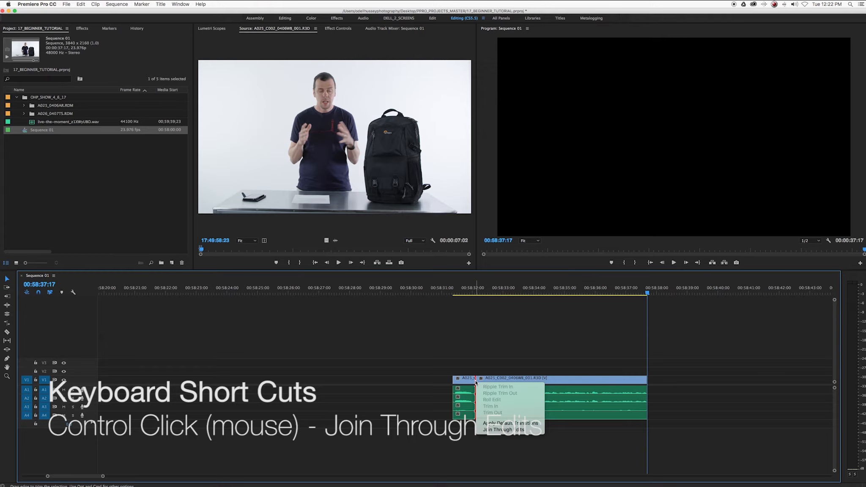
pyautogui.click(497, 430)
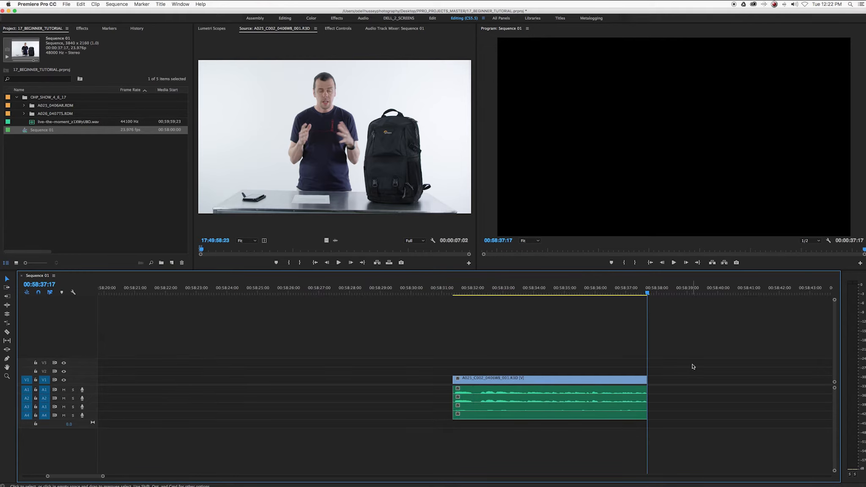
pyautogui.moveTo(540, 381); pyautogui.dragTo(492, 381)
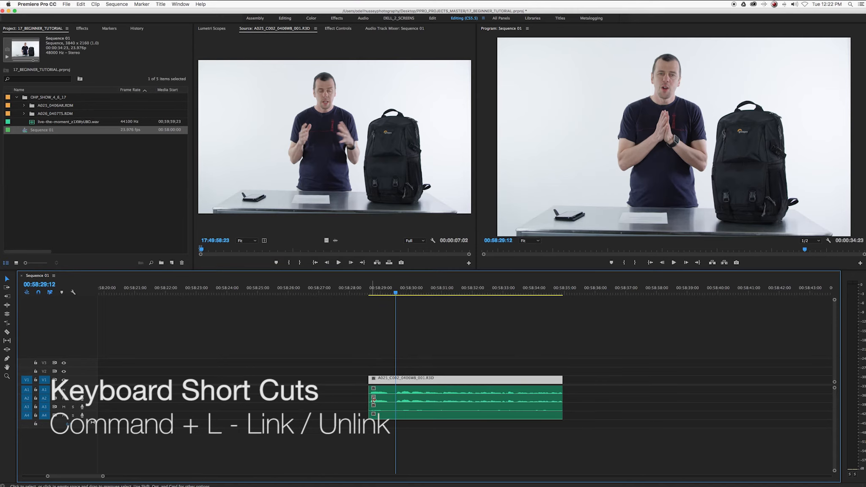
# Step: Try shifting the unlinked A1 audio earlier and moving the A2 audio onto track A1, and undo both moves
pyautogui.moveTo(379, 390); pyautogui.dragTo(300, 390)
pyautogui.moveTo(403, 399); pyautogui.dragTo(498, 390)
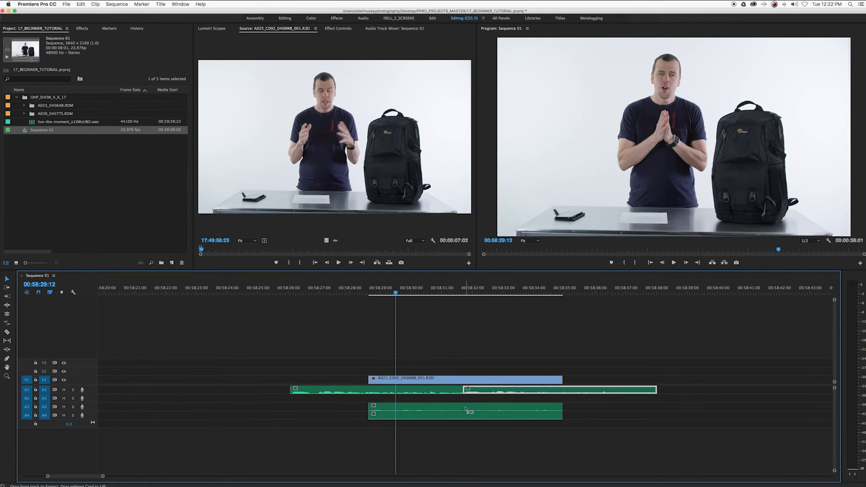
pyautogui.press('super+z')
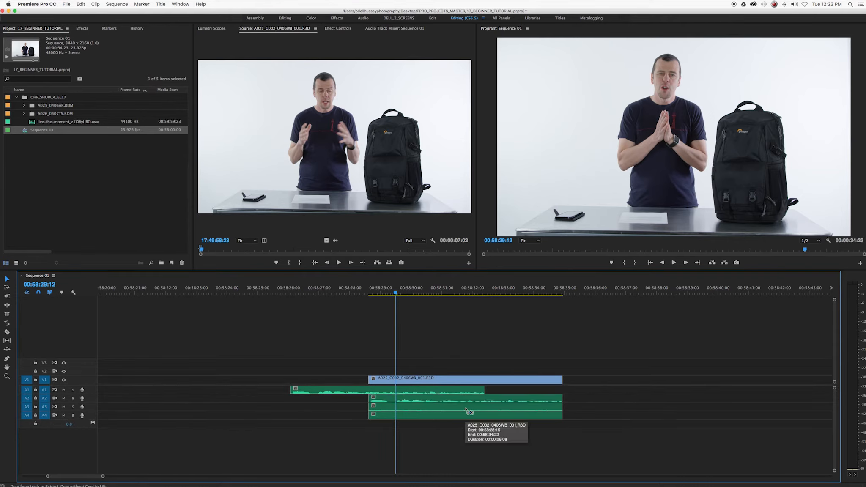
pyautogui.press('super+z')
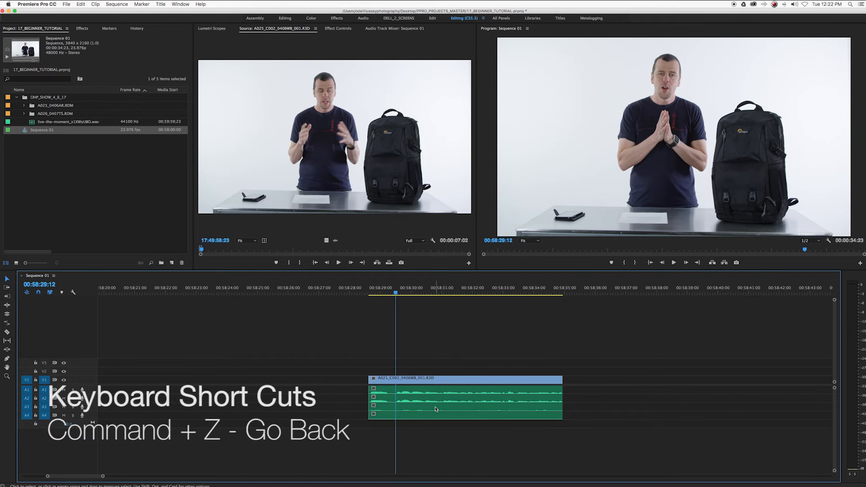
# Step: Delete the clip's unlinked audio on tracks A3, A4 and A2, and increase the height of audio track A1
pyautogui.moveTo(351, 406); pyautogui.dragTo(388, 418)
pyautogui.press('Delete')
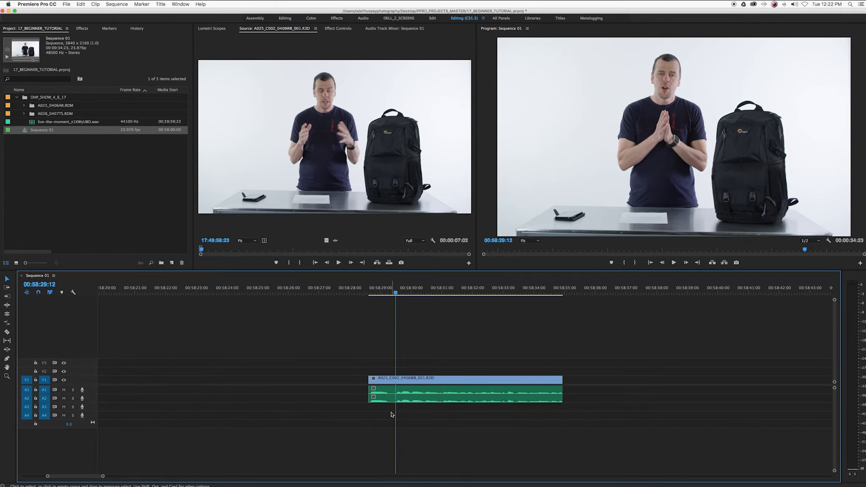
pyautogui.click(395, 400)
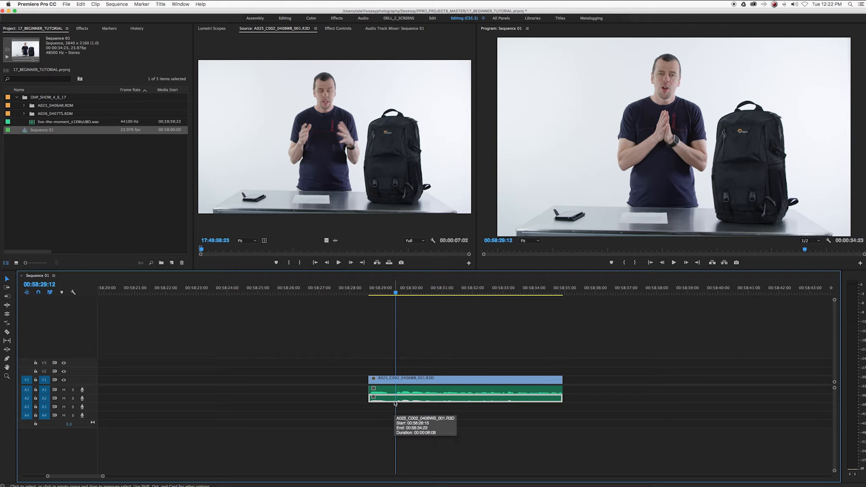
pyautogui.press('Delete')
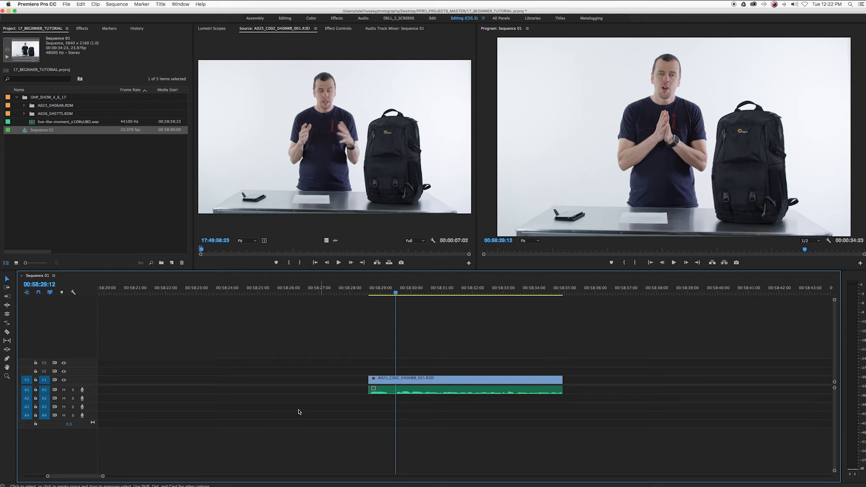
pyautogui.doubleClick(75, 393)
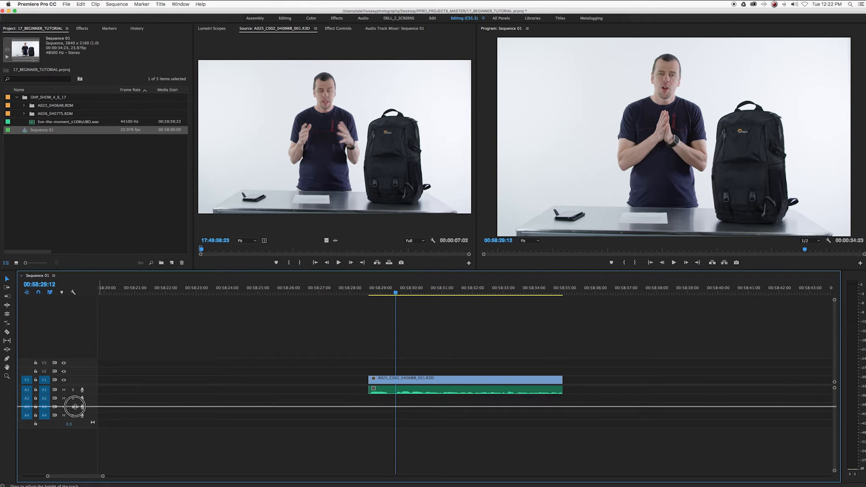
pyautogui.moveTo(69, 390); pyautogui.dragTo(70, 395)
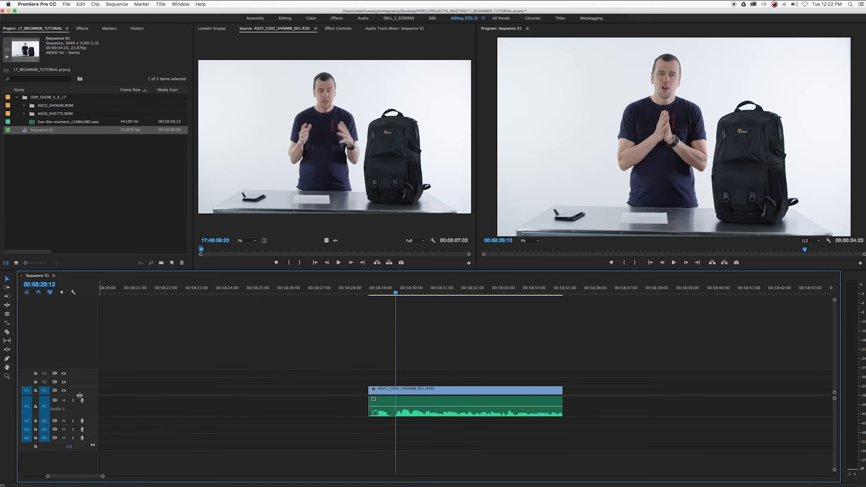
# Step: Link the V1 video with its remaining A1 audio and move the linked clip earlier to start at 00:58:25:20
pyautogui.moveTo(447, 372); pyautogui.dragTo(441, 433)
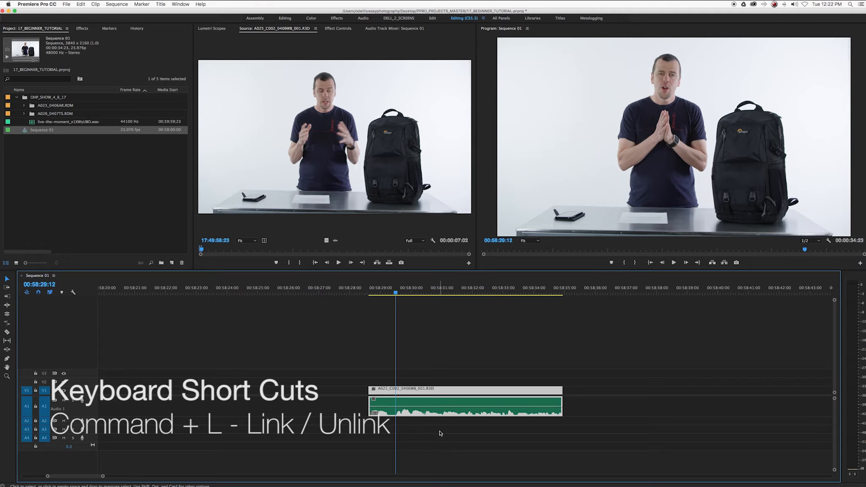
pyautogui.moveTo(390, 292); pyautogui.dragTo(395, 292)
pyautogui.moveTo(424, 389); pyautogui.dragTo(339, 389)
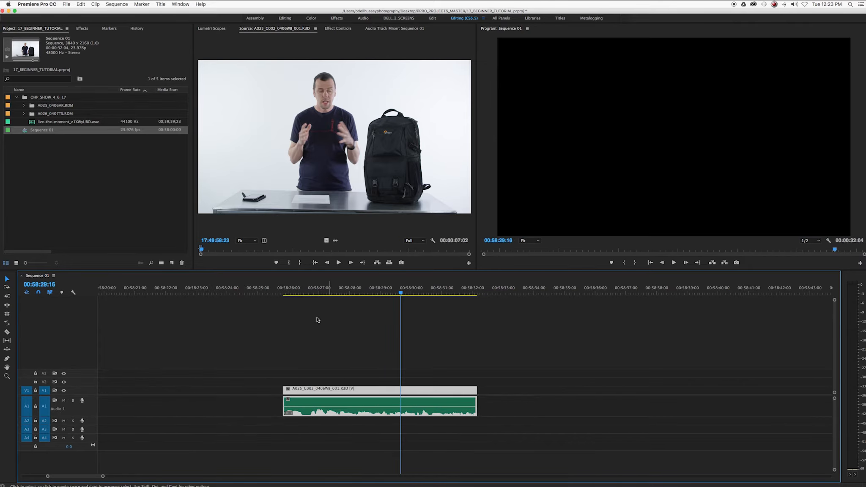
# Step: Play back the relinked clip from a point near 00:58:28:00 and stop at 00:58:31:05
pyautogui.moveTo(301, 291); pyautogui.dragTo(343, 294)
pyautogui.press('space')
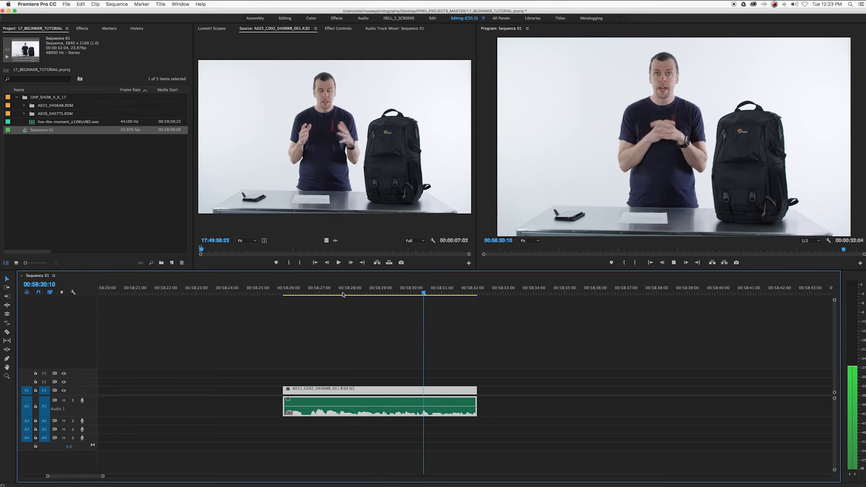
pyautogui.press('space')
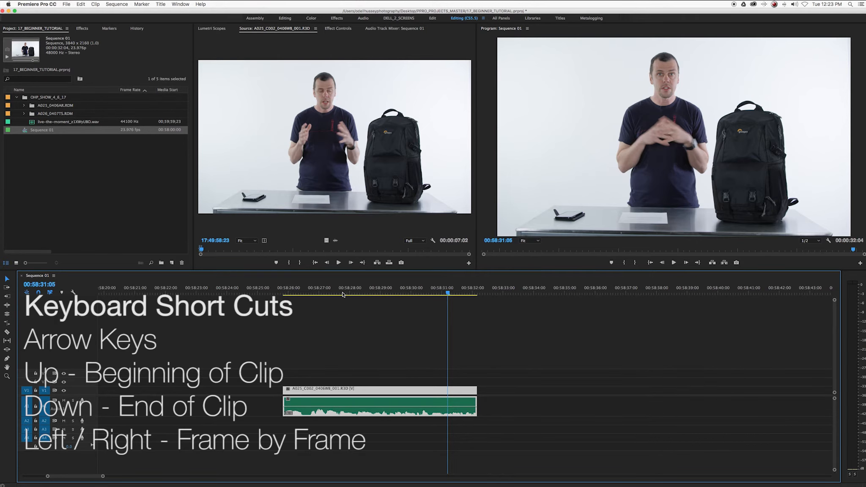
# Step: Jump the playhead to the clip's start and its end, and step back frame by frame to 00:58:31:23
pyautogui.press('Up')
pyautogui.press('Down')
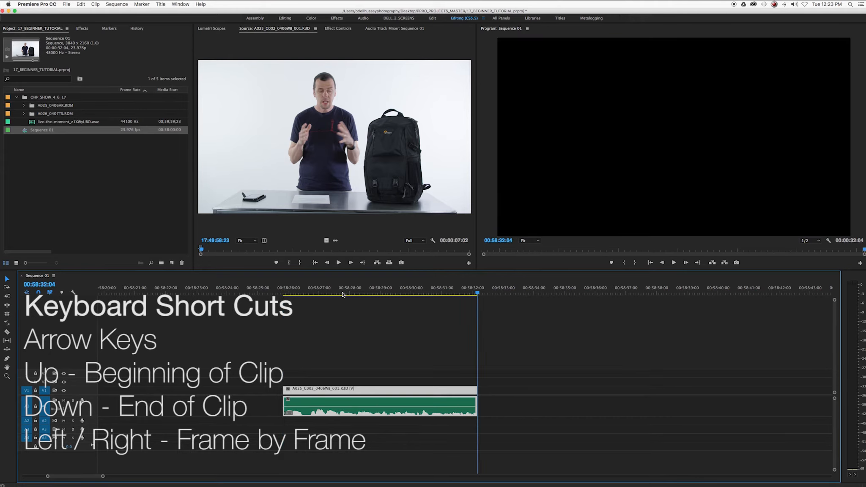
pyautogui.press('Left')
pyautogui.press('Left')
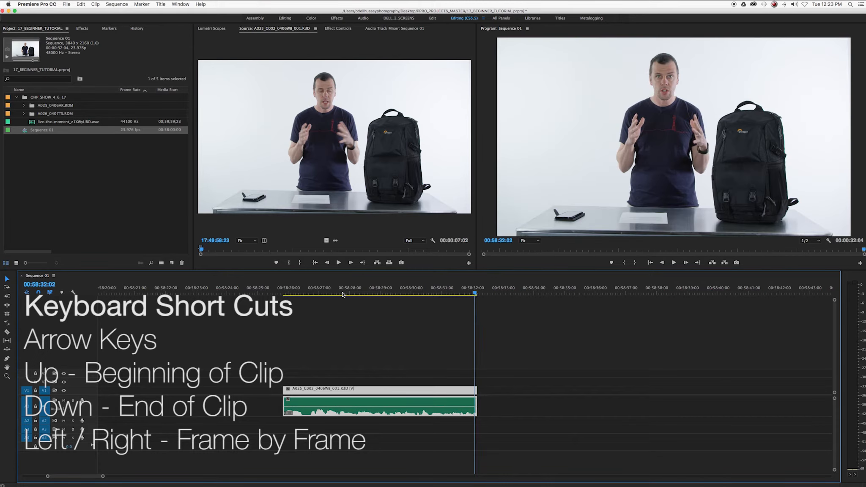
pyautogui.press('Left')
pyautogui.press('Left')
pyautogui.press('Left')
pyautogui.press('Left')
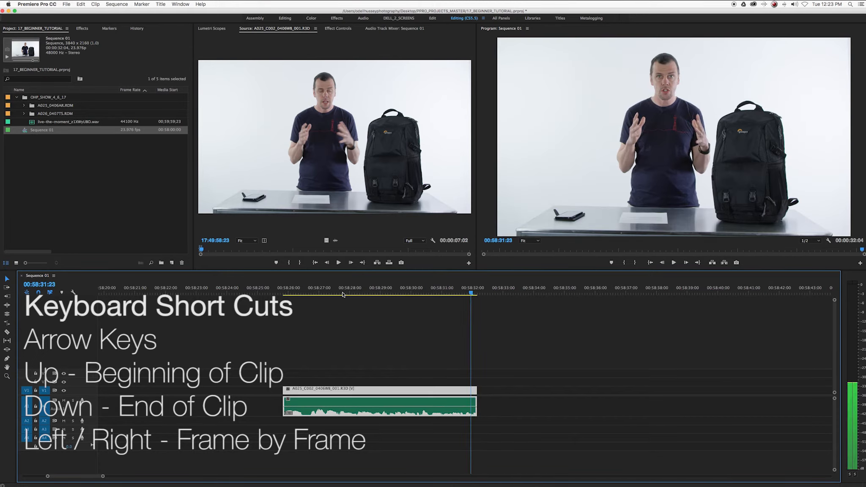
# Step: Return the playhead to the clip's start, jump to its end again and step back frame by frame to 00:58:31:16
pyautogui.press('Up')
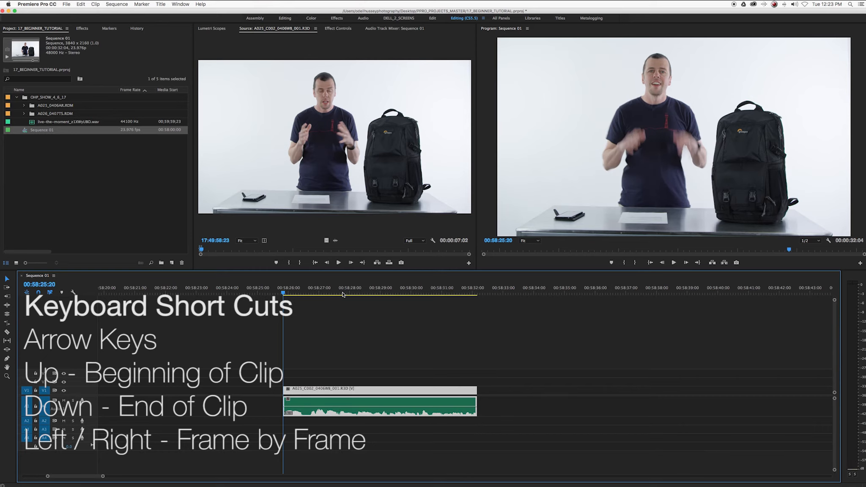
pyautogui.press('Down')
pyautogui.press('Left')
pyautogui.press('Left')
pyautogui.press('Left')
pyautogui.press('Left')
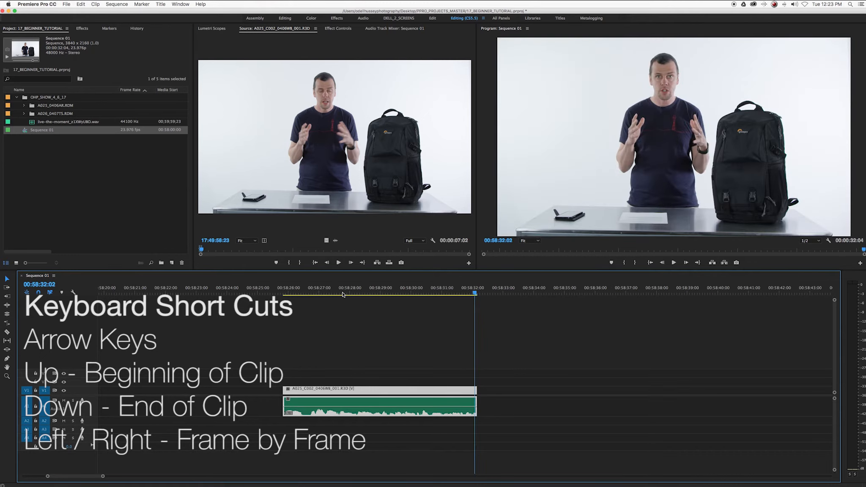
pyautogui.press('Left')
pyautogui.press('Left')
pyautogui.press('Left')
pyautogui.press('Left')
pyautogui.press('Left')
pyautogui.press('Left')
pyautogui.press('Left')
pyautogui.press('Left')
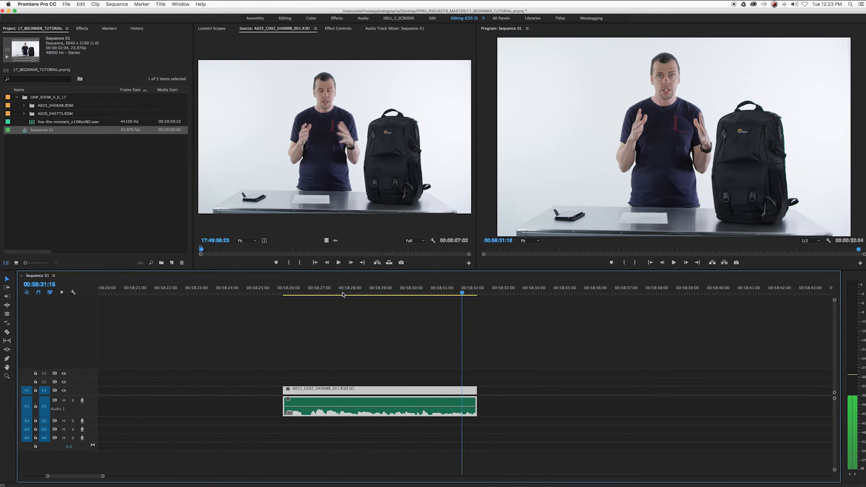
pyautogui.press('super+equal')
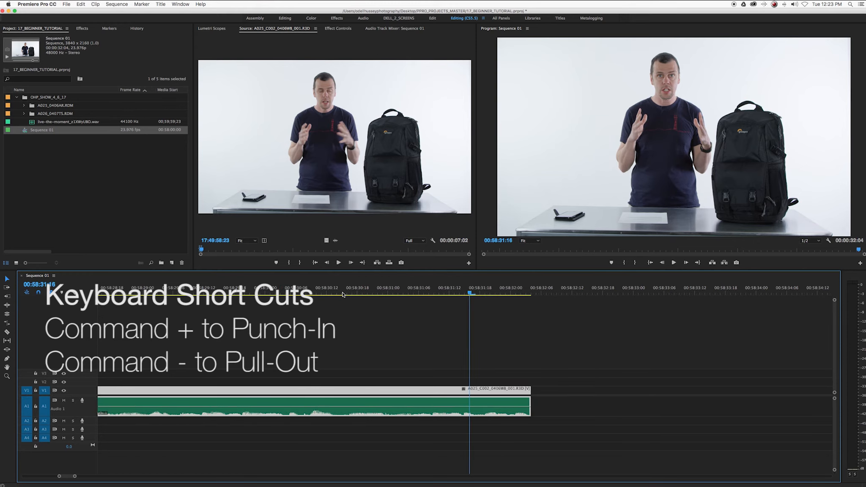
# Step: Play back short sections near the end of the clip, the last one from 00:58:30:09, stopping at 00:58:31:16
pyautogui.press('super+equal')
pyautogui.moveTo(320, 295); pyautogui.dragTo(183, 298)
pyautogui.press('space')
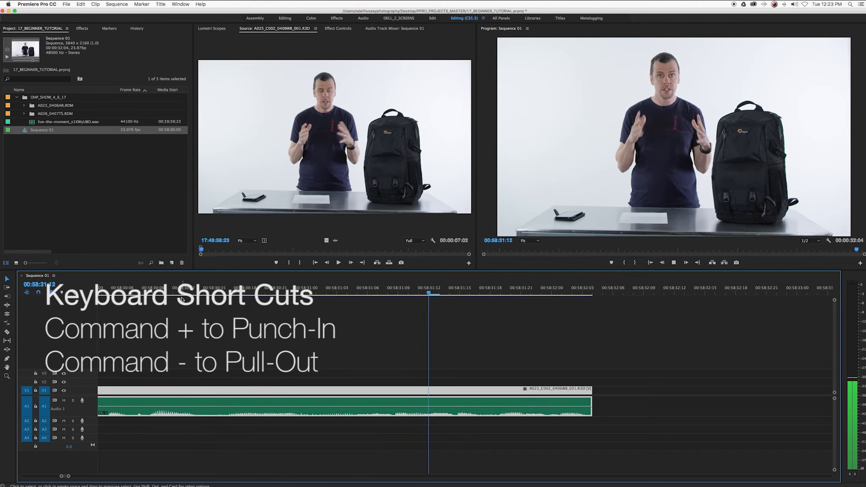
pyautogui.press('space')
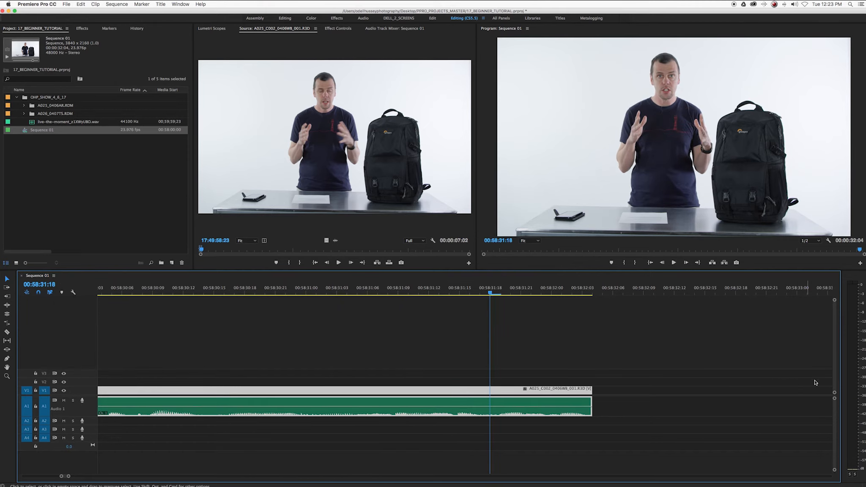
pyautogui.click(152, 293)
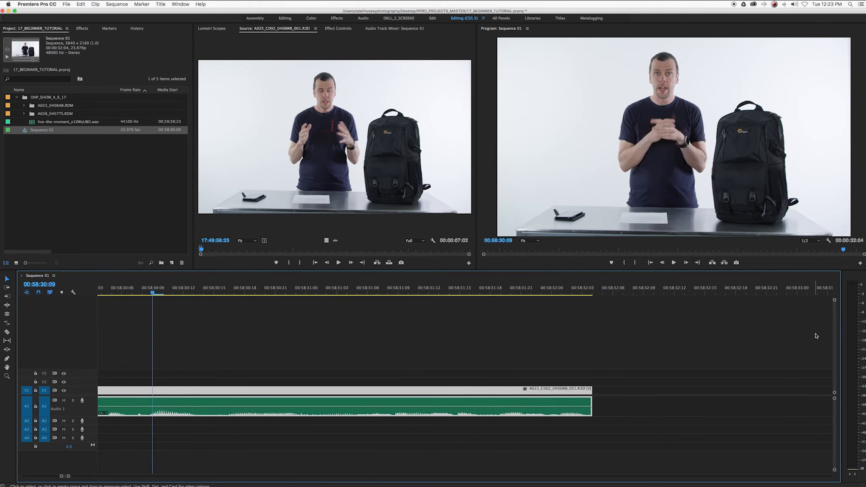
pyautogui.press('space')
pyautogui.press('space')
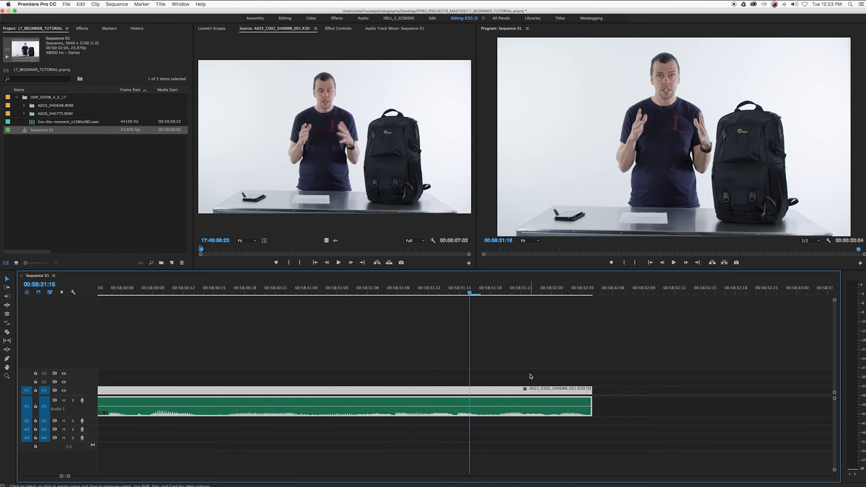
# Step: Raise the audio gain of the A025_C002_0406W8_001.R3D clip by 12 dB
pyautogui.press('-')
pyautogui.press('-')
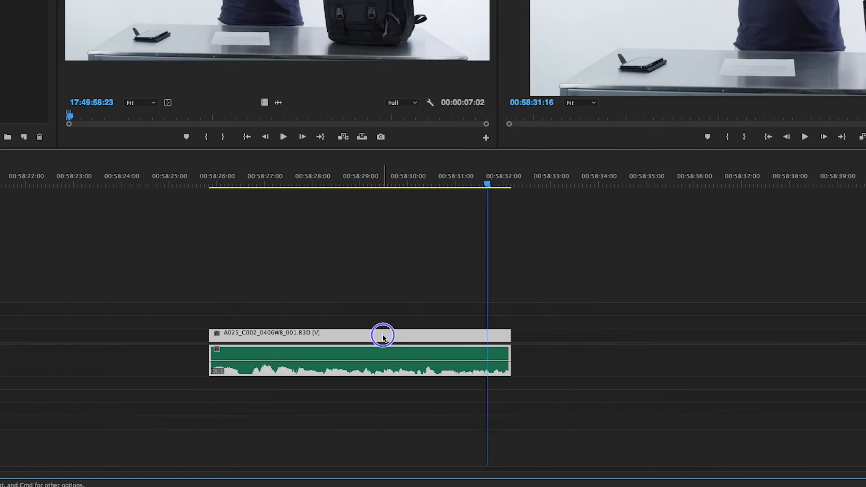
pyautogui.keyDown('ctrl'); pyautogui.click(402, 390); pyautogui.keyUp('ctrl')
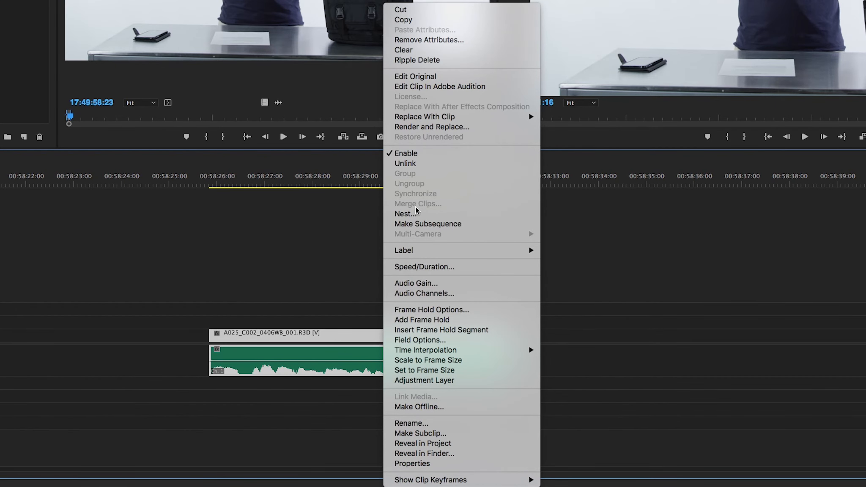
pyautogui.click(402, 284)
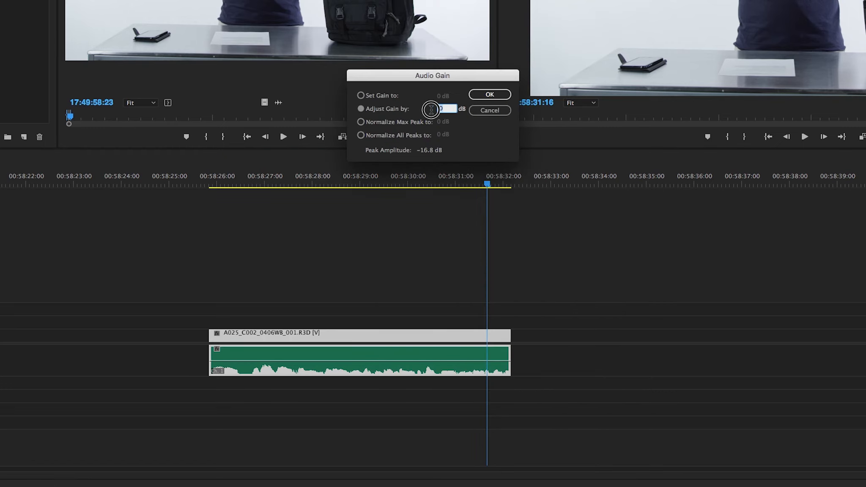
pyautogui.write('12')
pyautogui.click(490, 94)
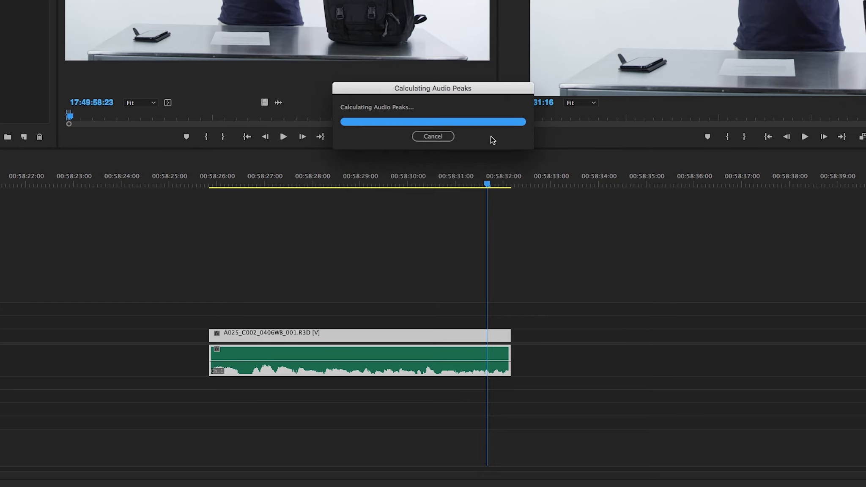
# Step: Play the clip from 00:58:26:01 to 00:58:29:22, raise the system volume and replay it from the start to 00:58:32:02
pyautogui.click(220, 181)
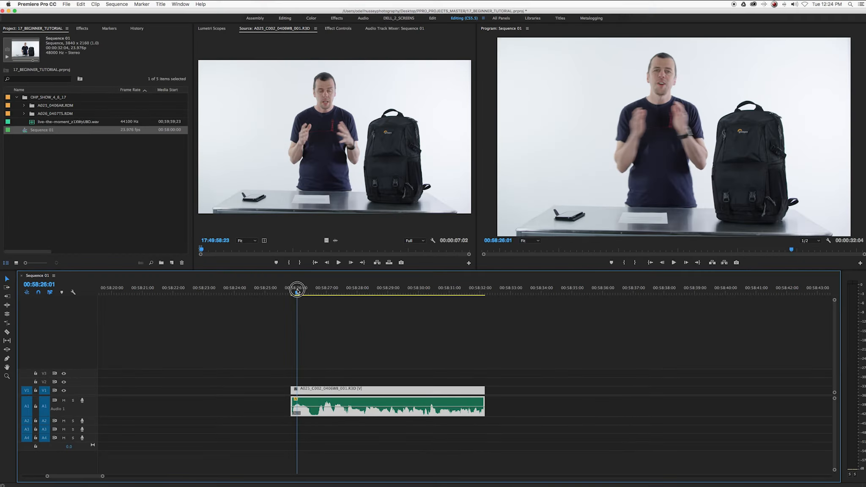
pyautogui.press('space')
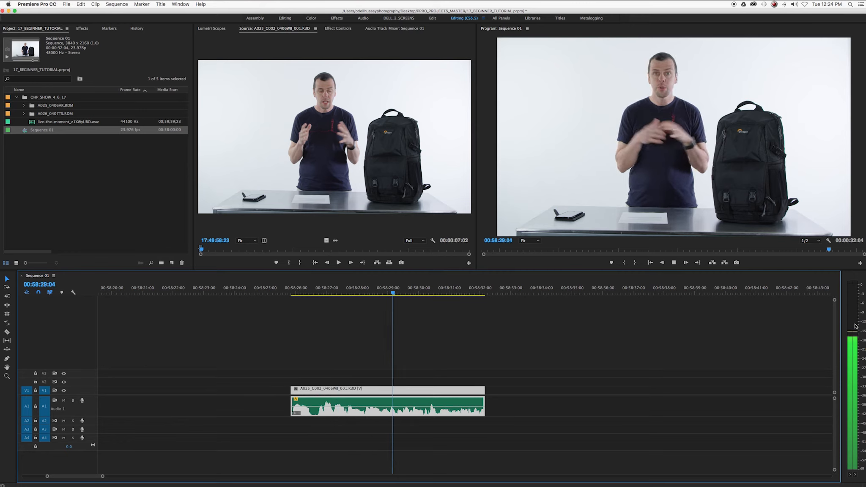
pyautogui.press('space')
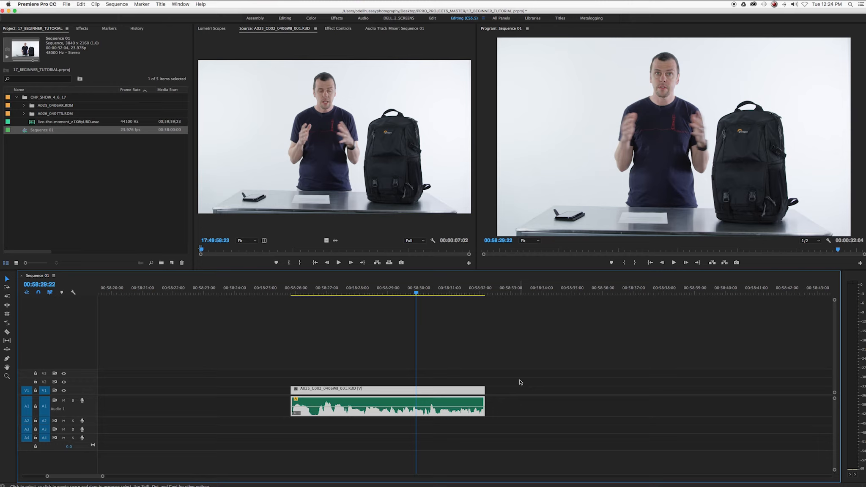
pyautogui.press('XF86AudioRaiseVolume')
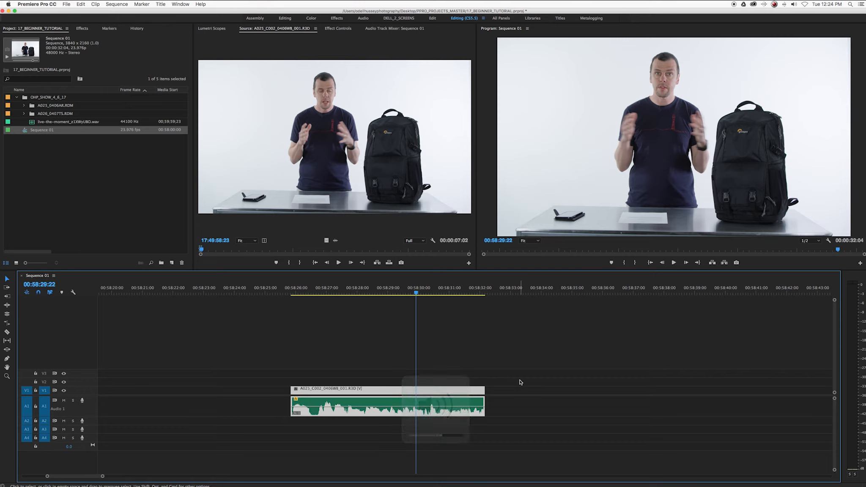
pyautogui.click(296, 291)
pyautogui.press('space')
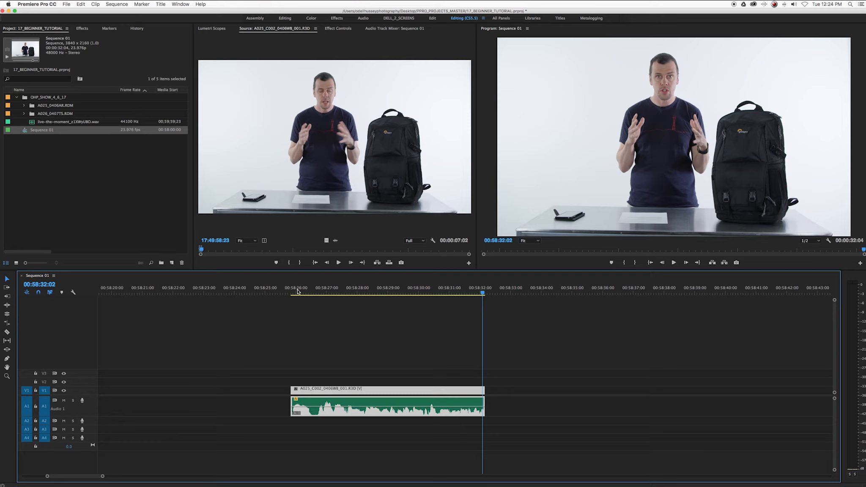
# Step: Collapse the OHP_SHOW_4_6_17 bin, and view the desktop's PPRO_PROJECTS_MASTER folder in Finder before returning to Premiere Pro
pyautogui.click(17, 97)
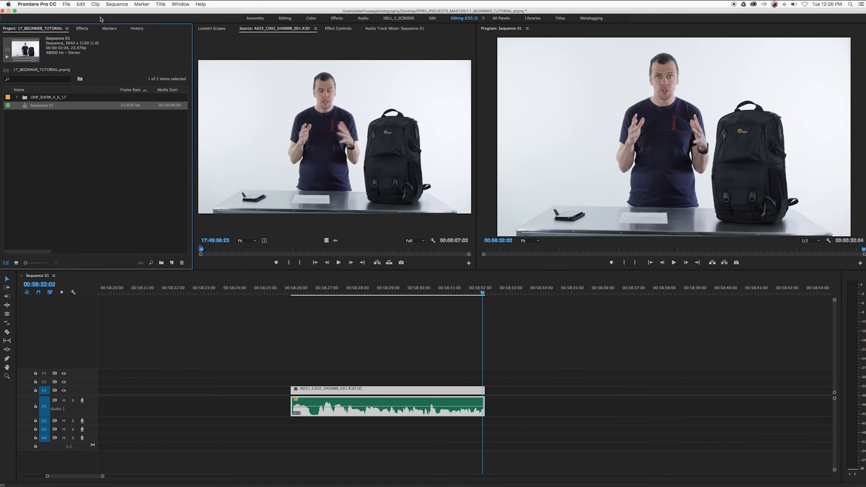
pyautogui.moveTo(95, 12); pyautogui.dragTo(102, 12)
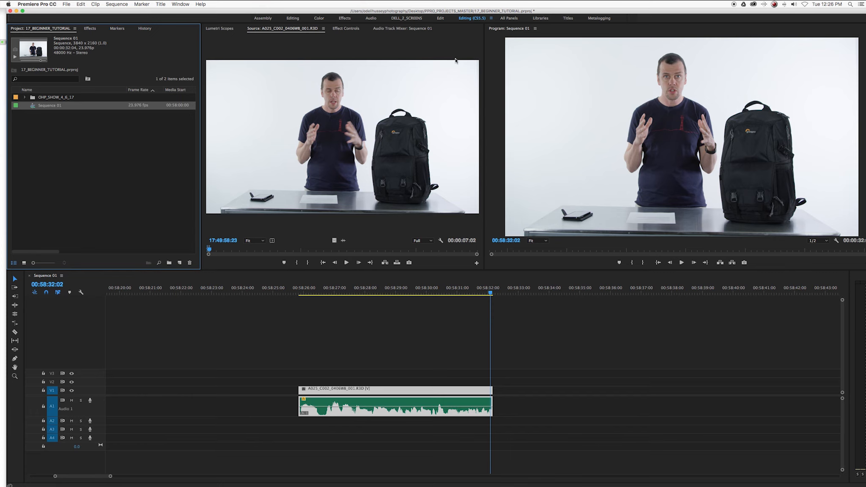
pyautogui.moveTo(219, 12); pyautogui.dragTo(266, 12)
pyautogui.doubleClick(25, 32)
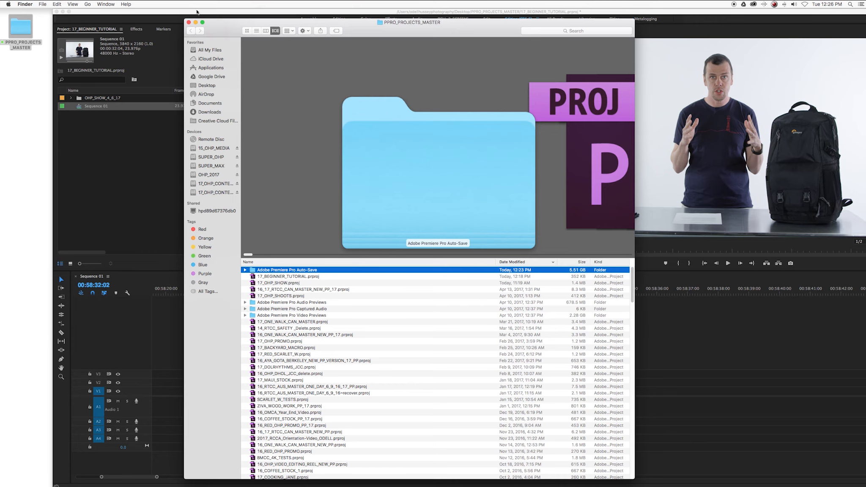
pyautogui.click(189, 22)
pyautogui.moveTo(191, 14); pyautogui.dragTo(140, 12)
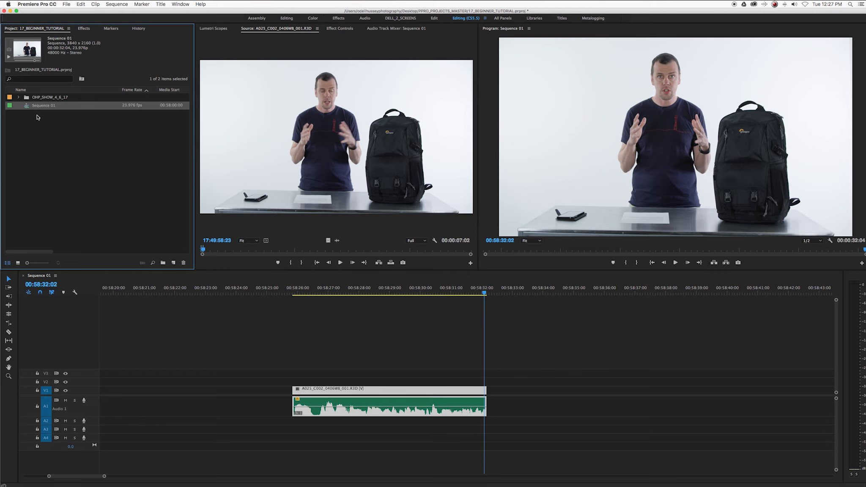
# Step: Select the OHP_SHOW_4_6_17 bin and inspect the details of Sequence 01 in the project
pyautogui.click(25, 97)
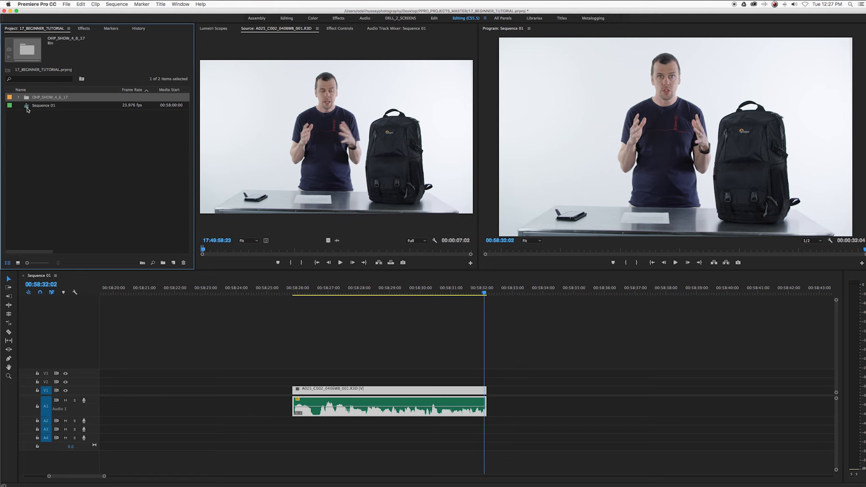
pyautogui.moveTo(29, 109)
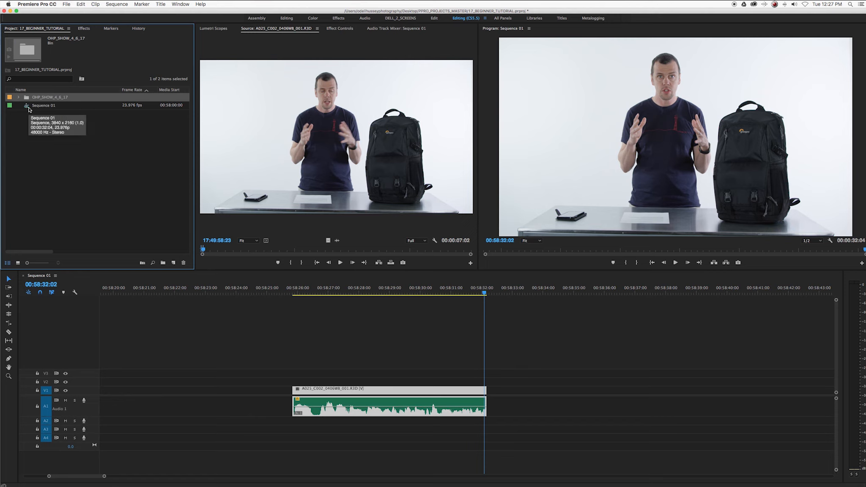